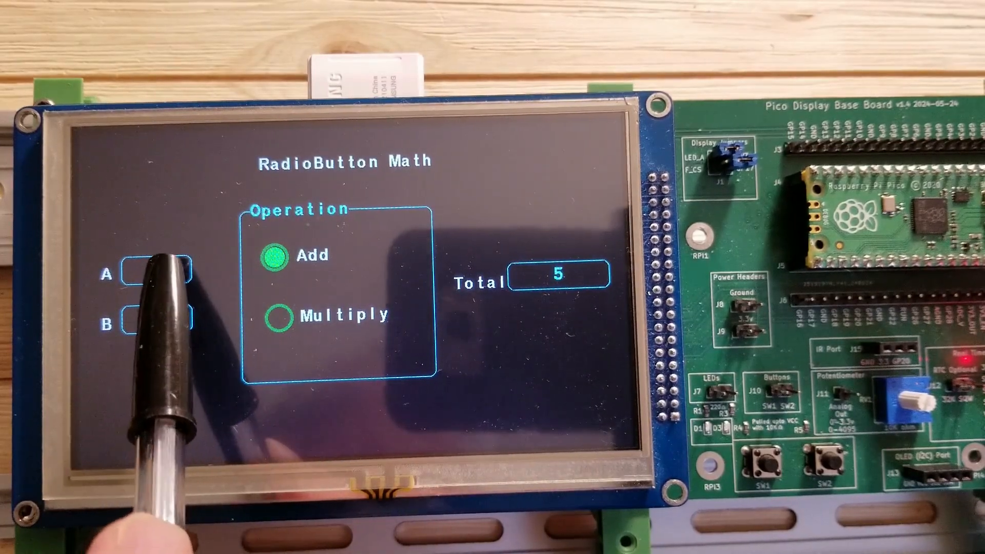
Step: On the running demo, confirm 22 as value A to show the sum total
left_click(160, 266)
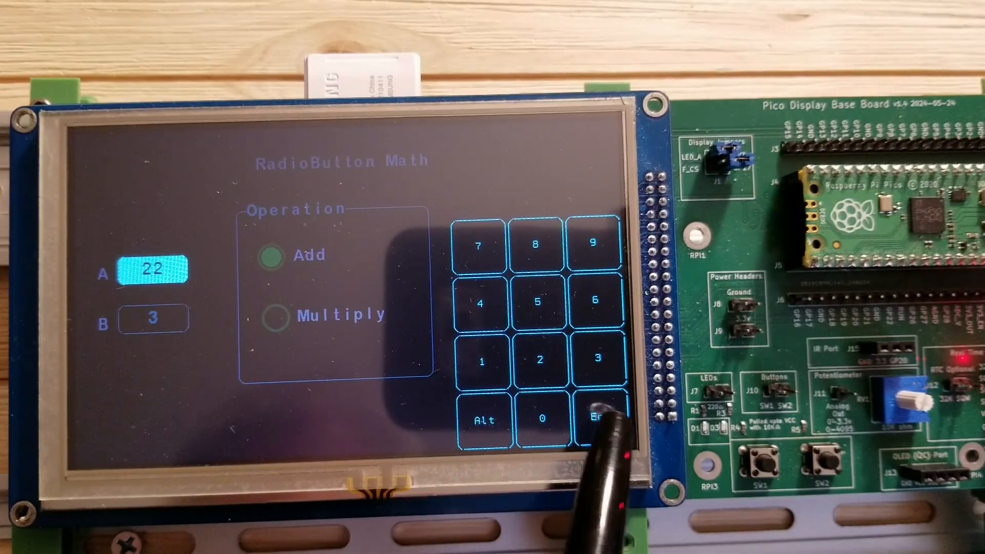
left_click(584, 418)
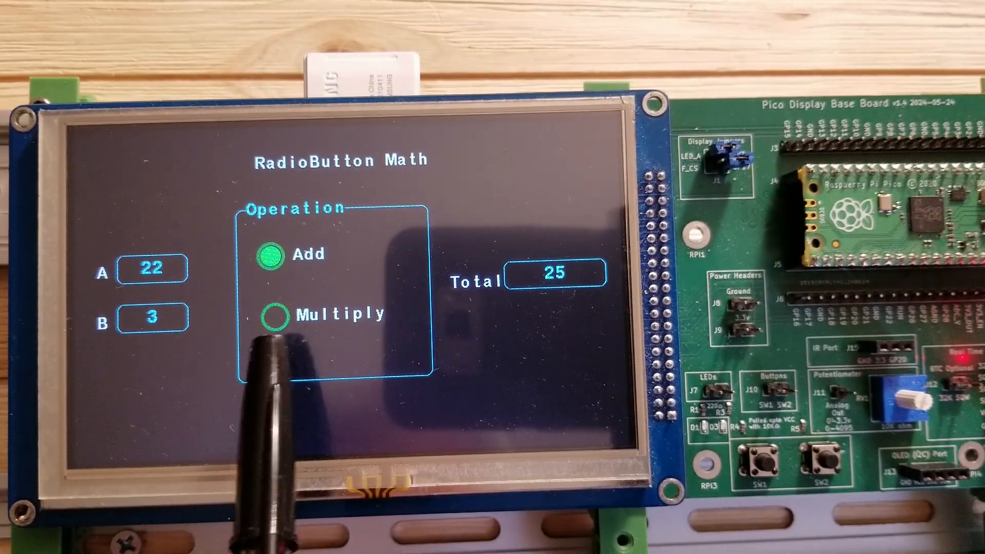
Step: Switch the demo's operation to Multiply and back to Add
left_click(276, 314)
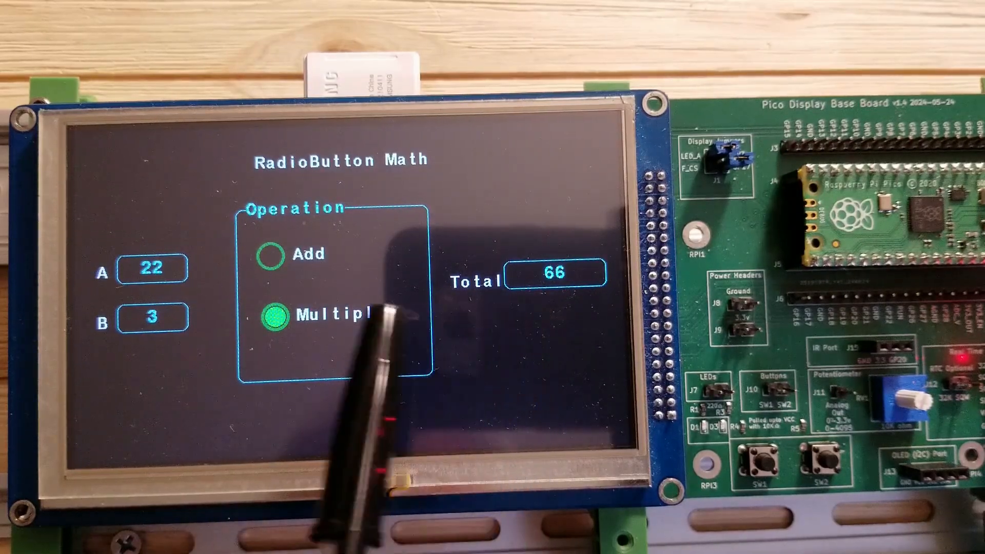
left_click(269, 255)
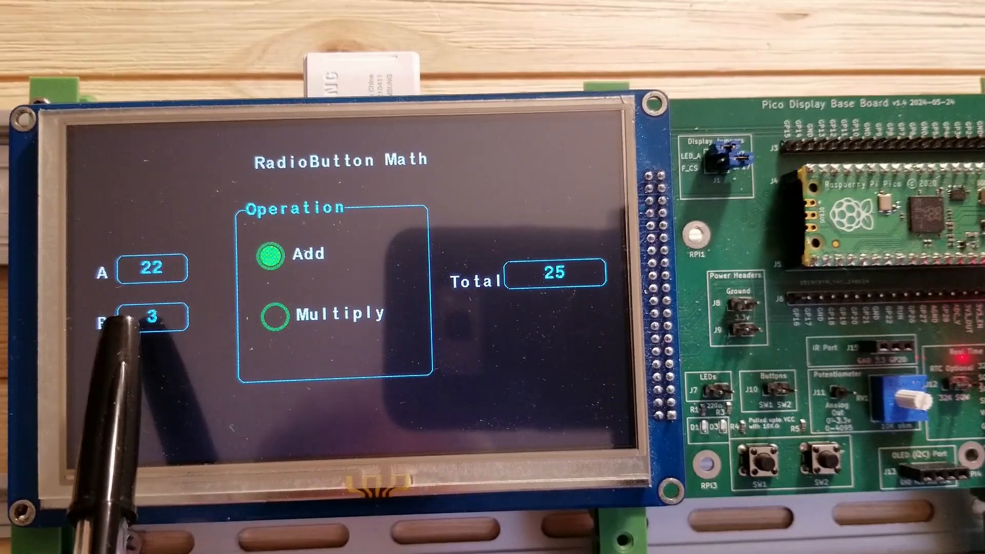
left_click(152, 317)
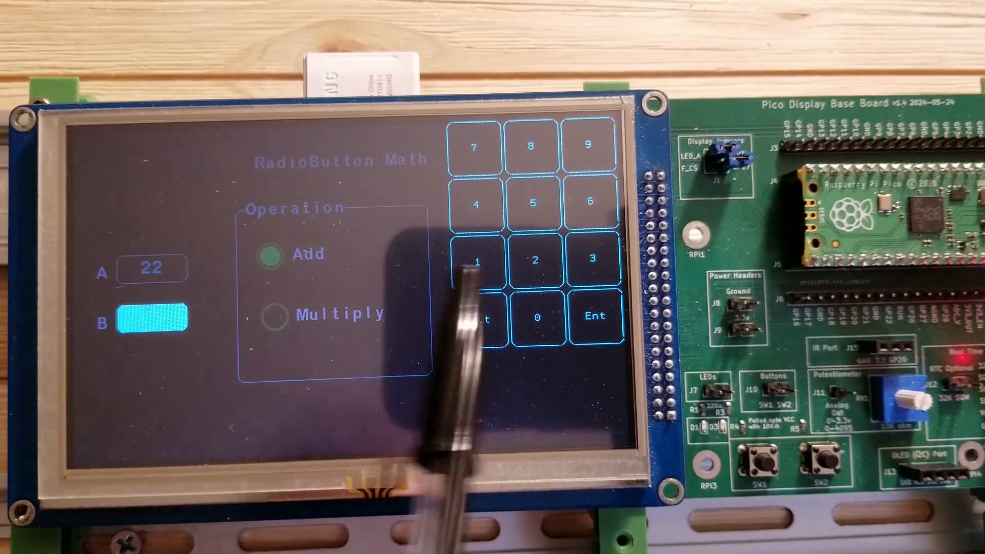
left_click(592, 258)
left_click(592, 258)
left_click(593, 257)
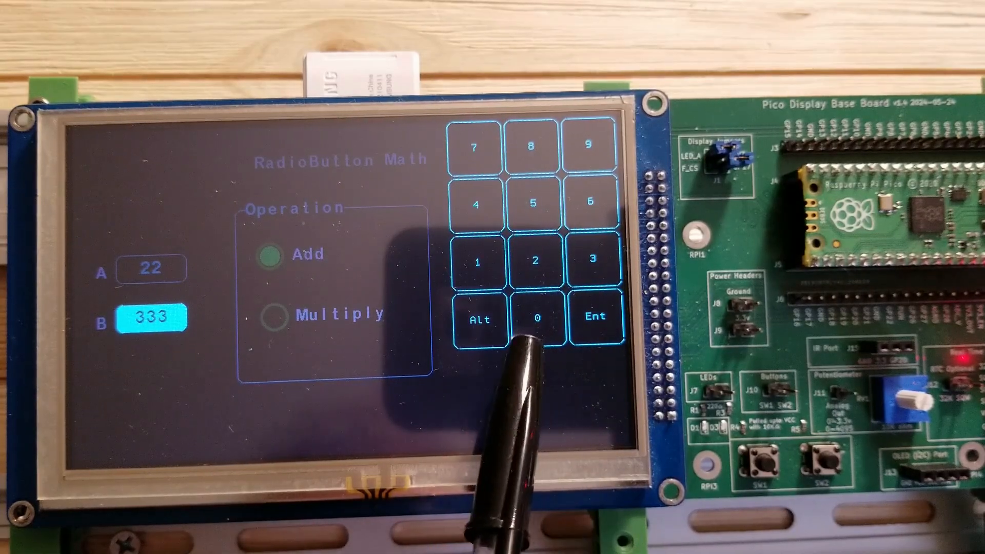
left_click(480, 319)
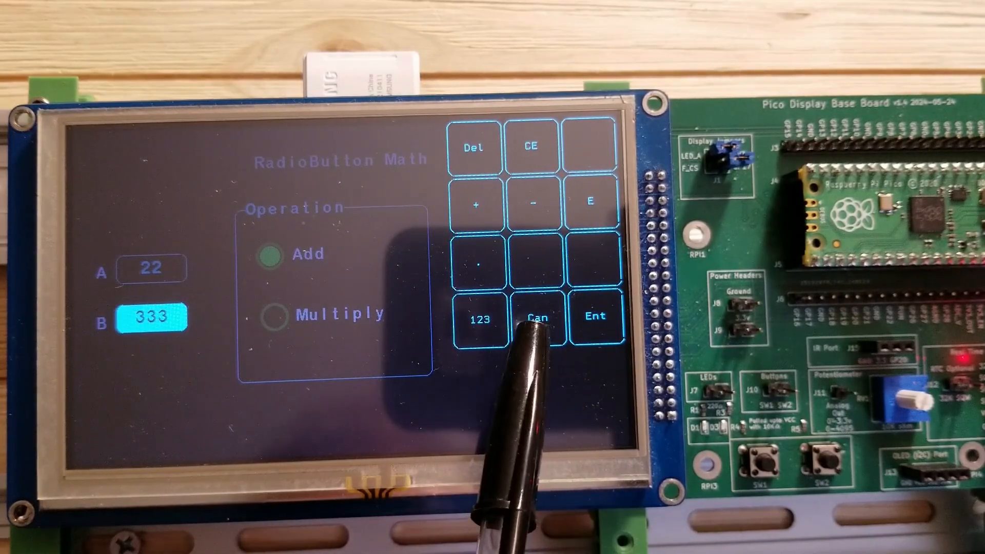
left_click(538, 318)
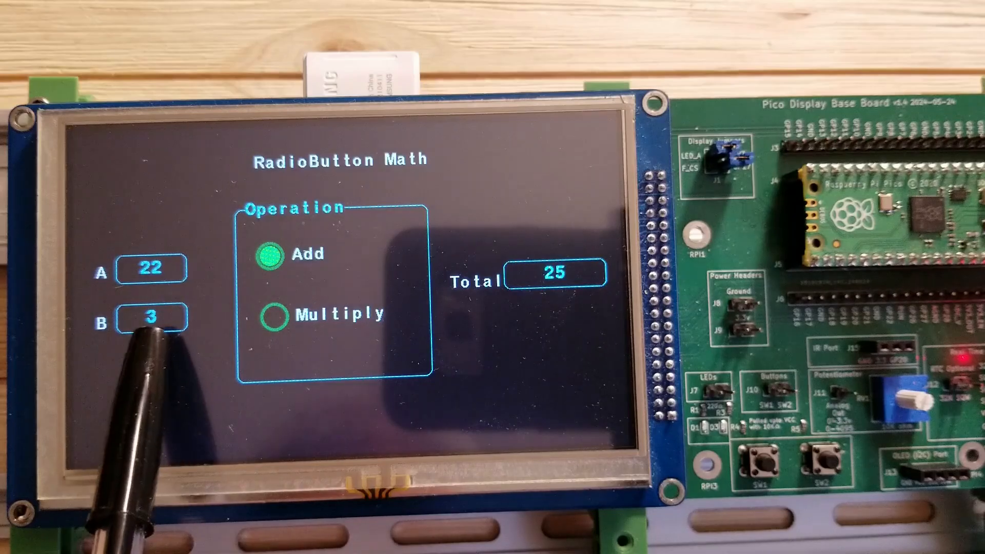
Step: Enter 33 as value B on the demo and switch the operation to Multiply
left_click(151, 316)
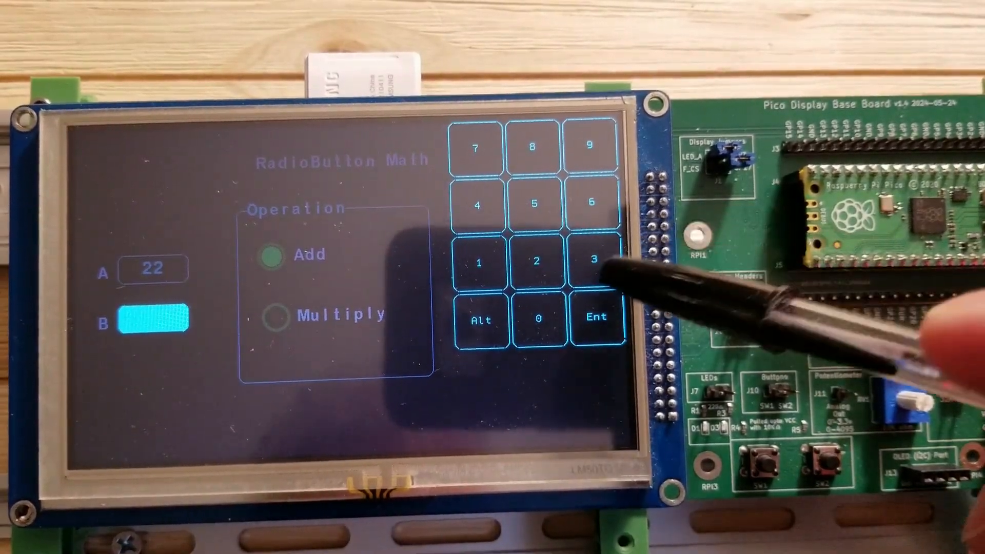
left_click(592, 258)
left_click(593, 258)
left_click(595, 317)
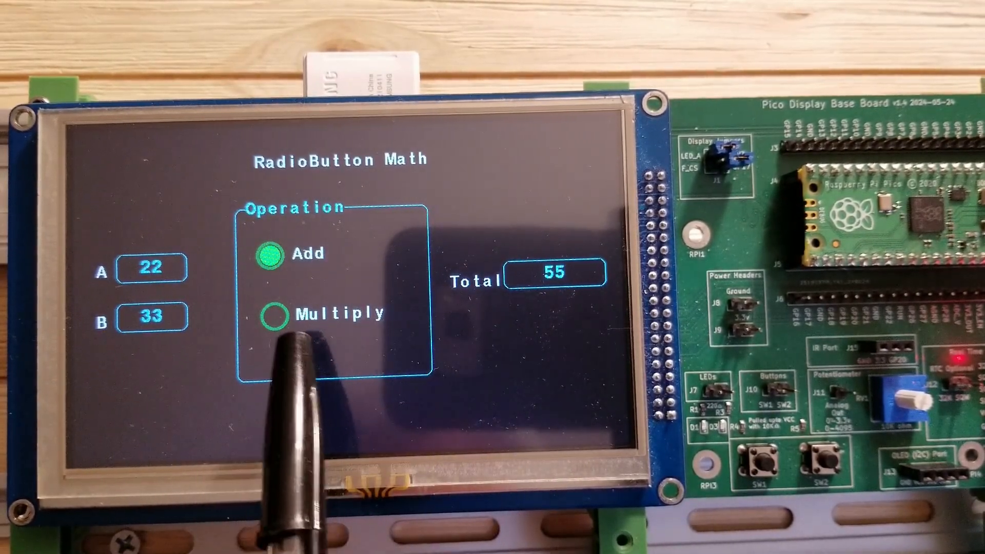
left_click(274, 315)
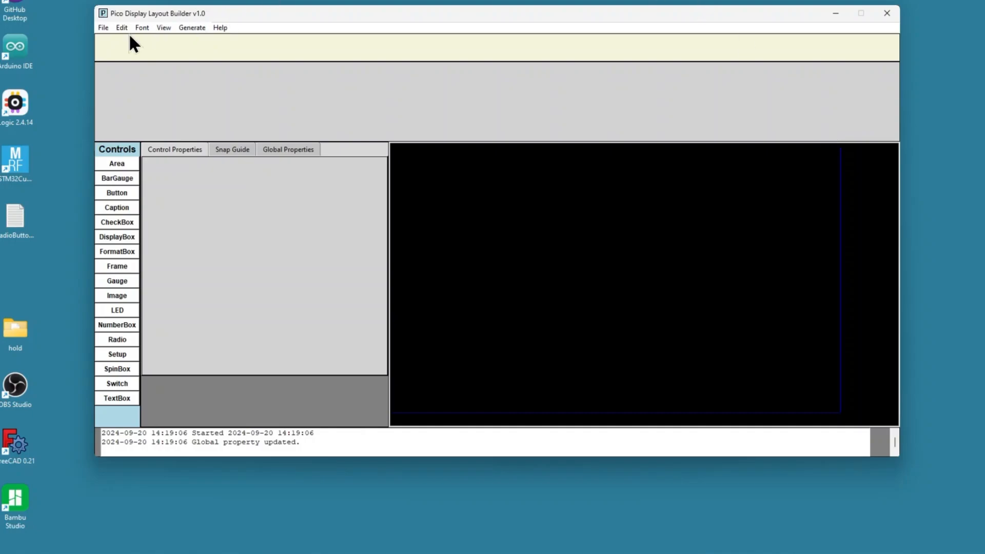
Step: Create a new project folder named Video2 inside the WorkspacePDLB workspace
left_click(103, 27)
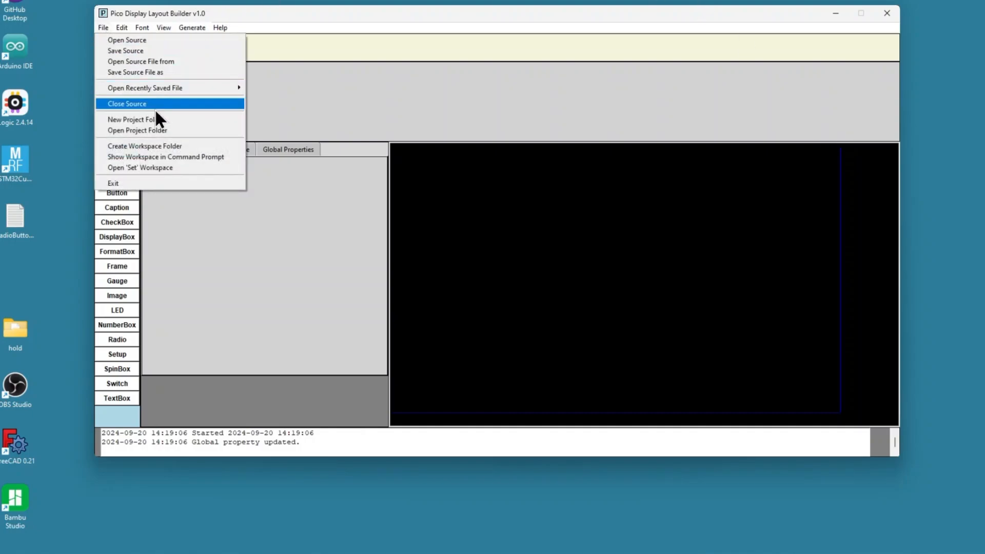
left_click(165, 121)
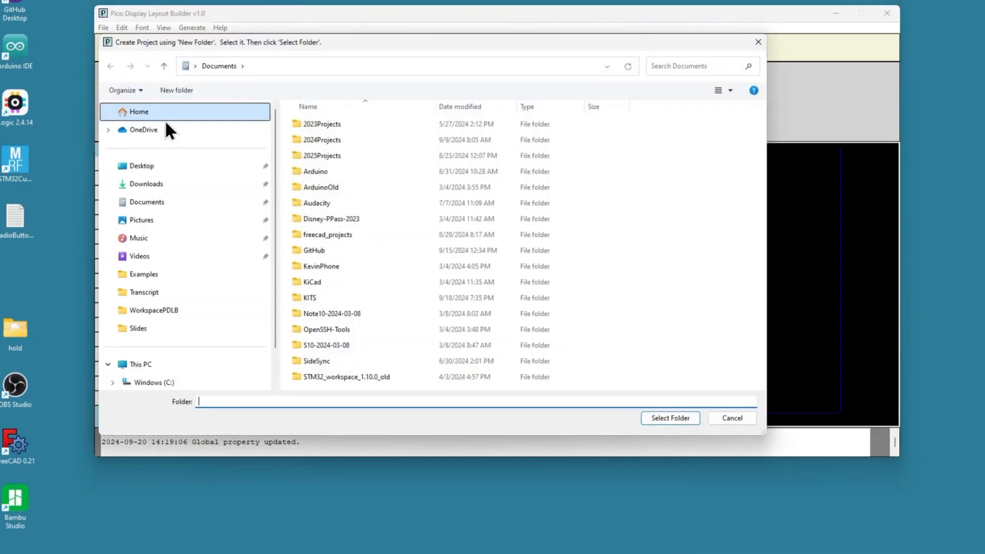
left_click(163, 310)
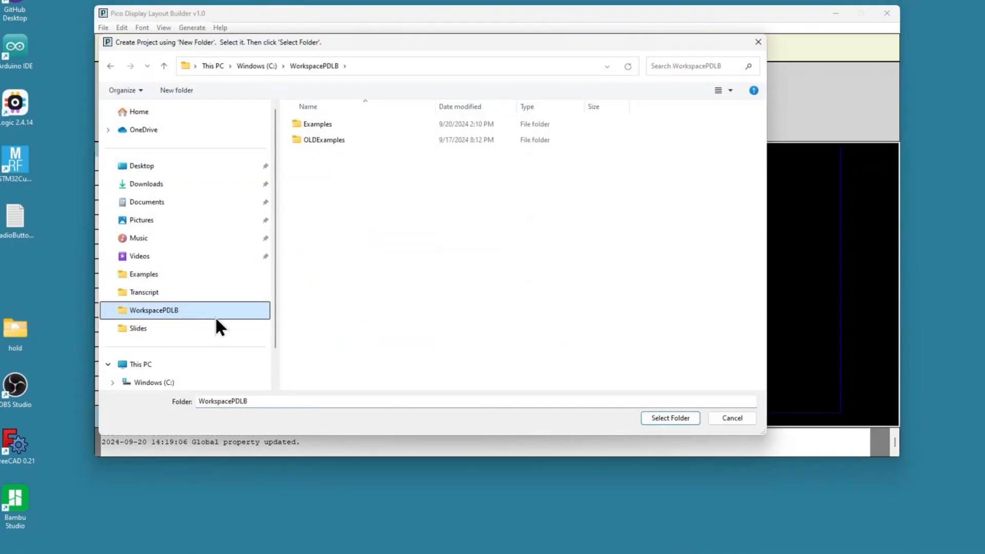
left_click(193, 93)
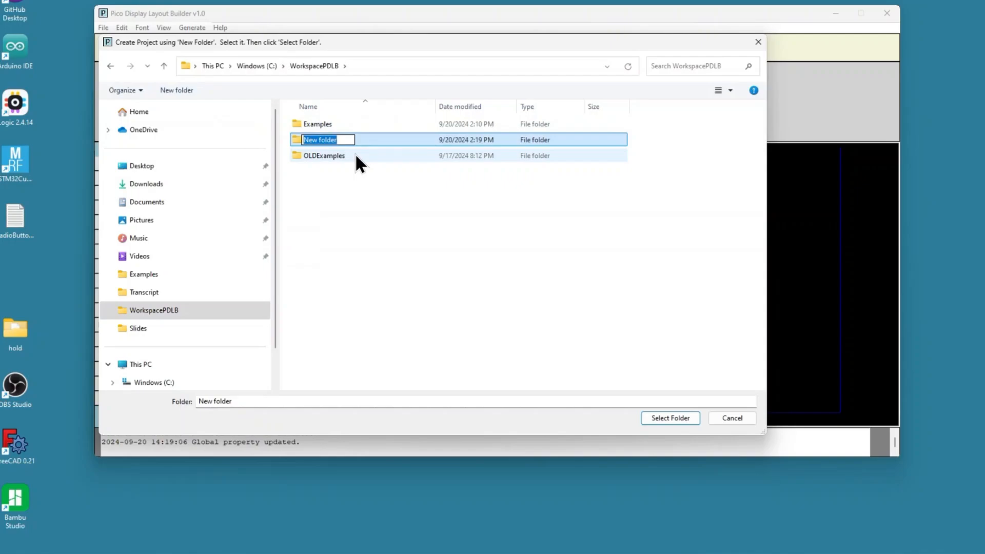
type("Video2")
key("Return")
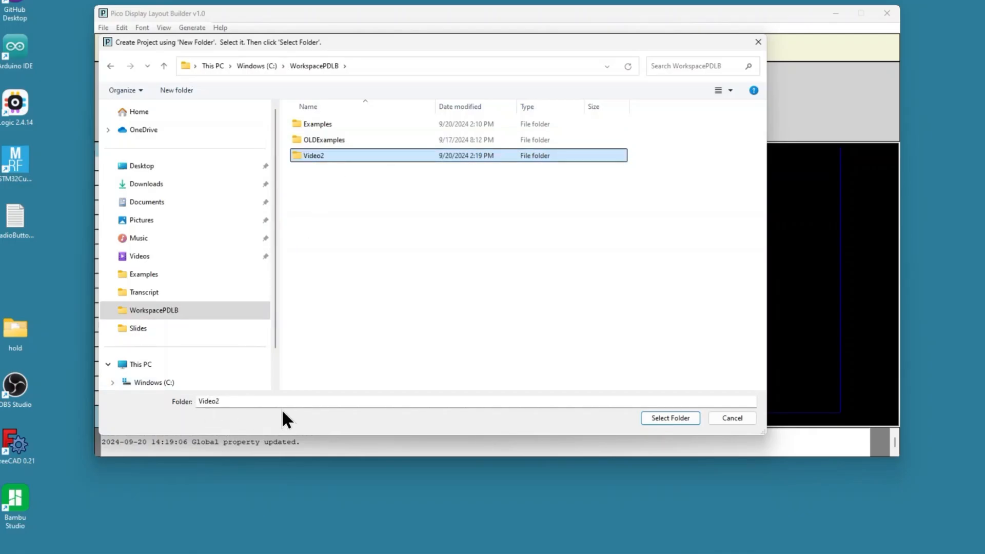
left_click(667, 418)
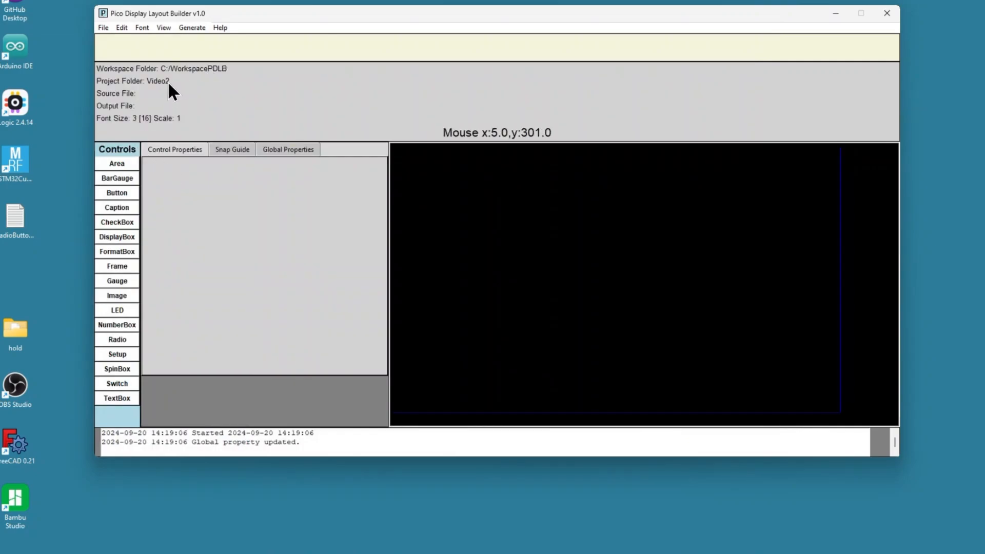
Step: Save the source file as RadioButtonMath.src in the Video2 project folder
left_click(103, 30)
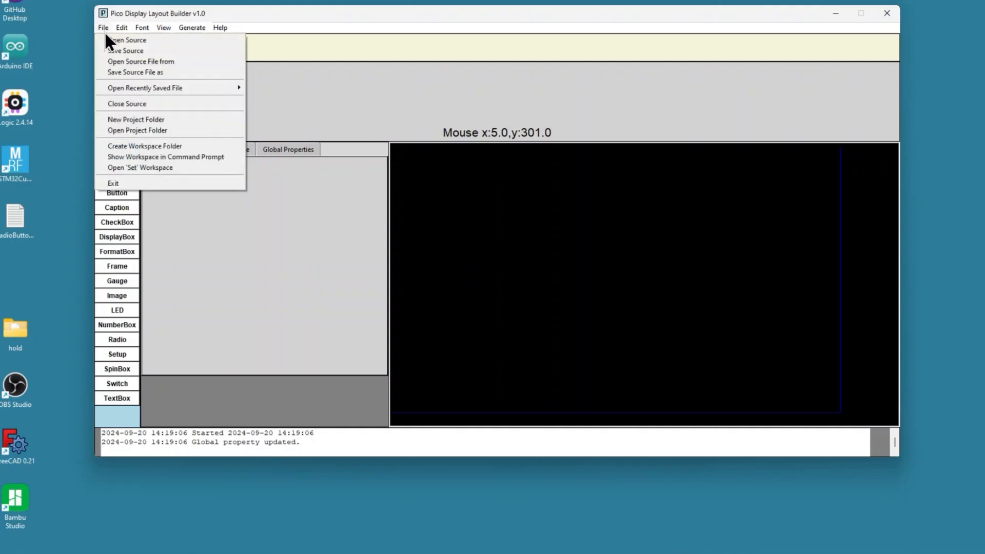
left_click(127, 71)
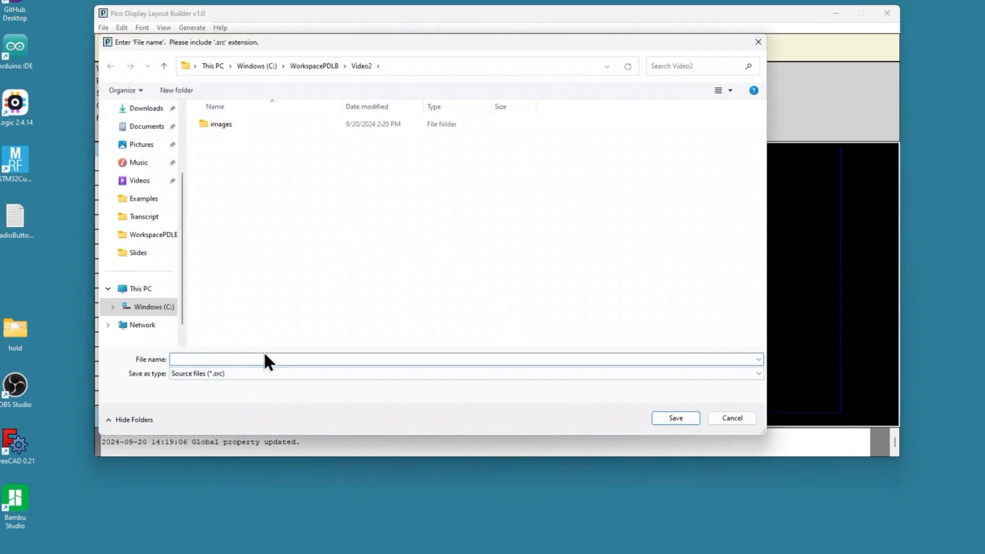
type("RadioButtonMath.src")
left_click(671, 417)
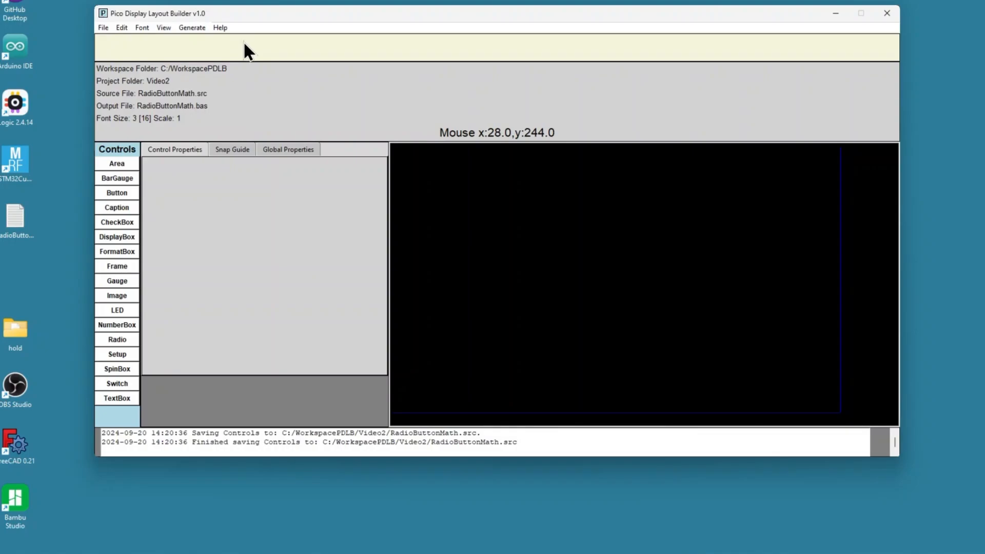
Step: Place a NumberBox at about X 127, Y 180 and set its width to 100
left_click(125, 324)
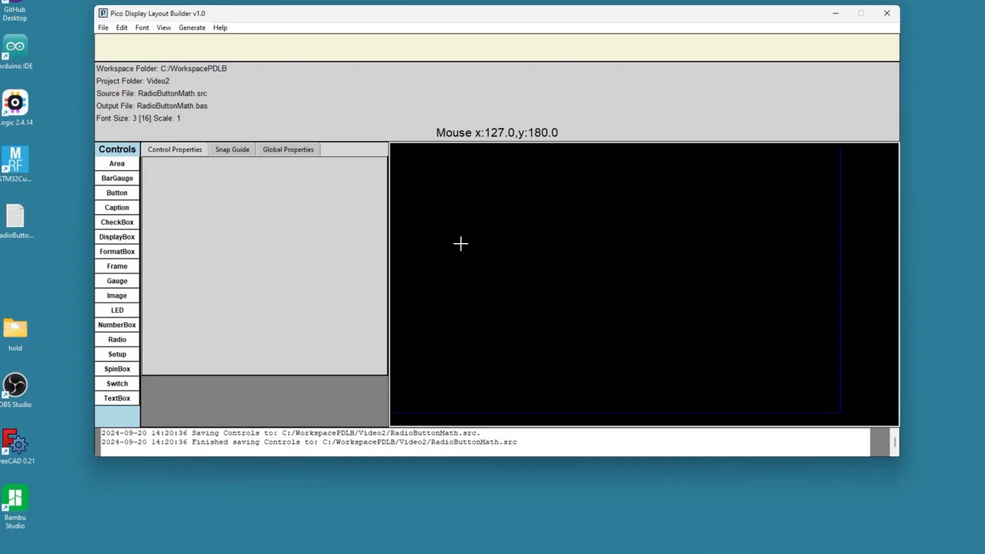
left_click(460, 243)
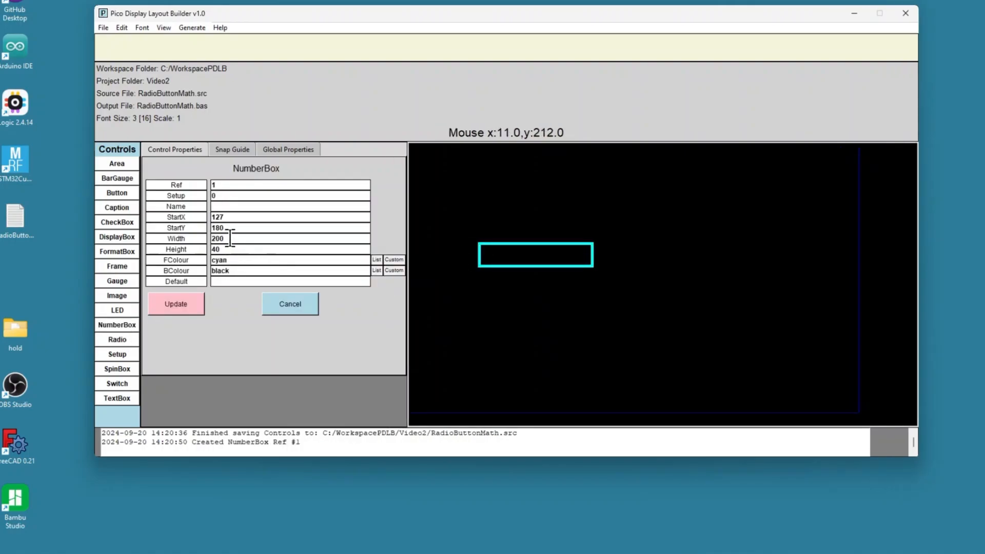
left_click_drag(225, 239, 198, 238)
type("100")
left_click(177, 304)
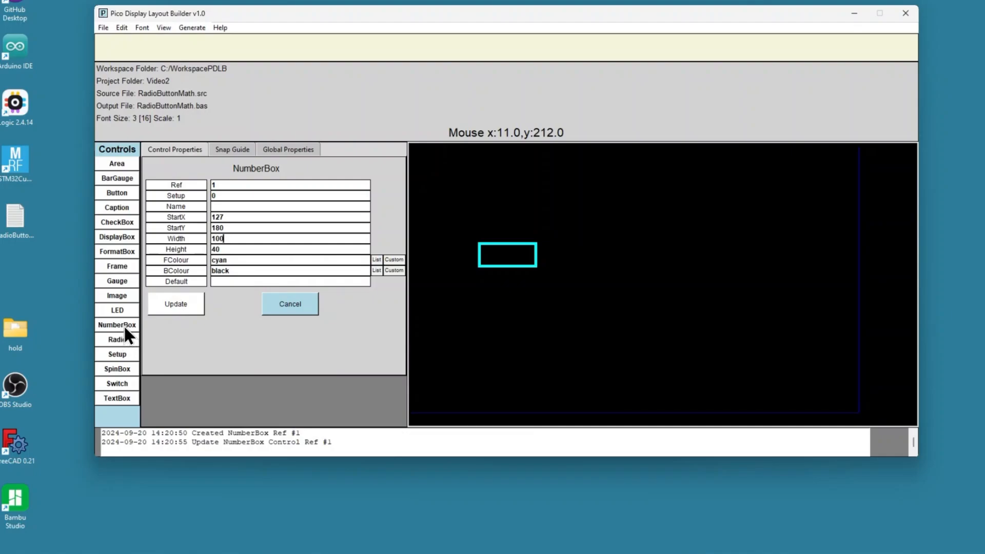
Step: Place a second NumberBox below it at about X 131, Y 257 with width 100
left_click(481, 288)
left_click_drag(228, 238, 110, 239)
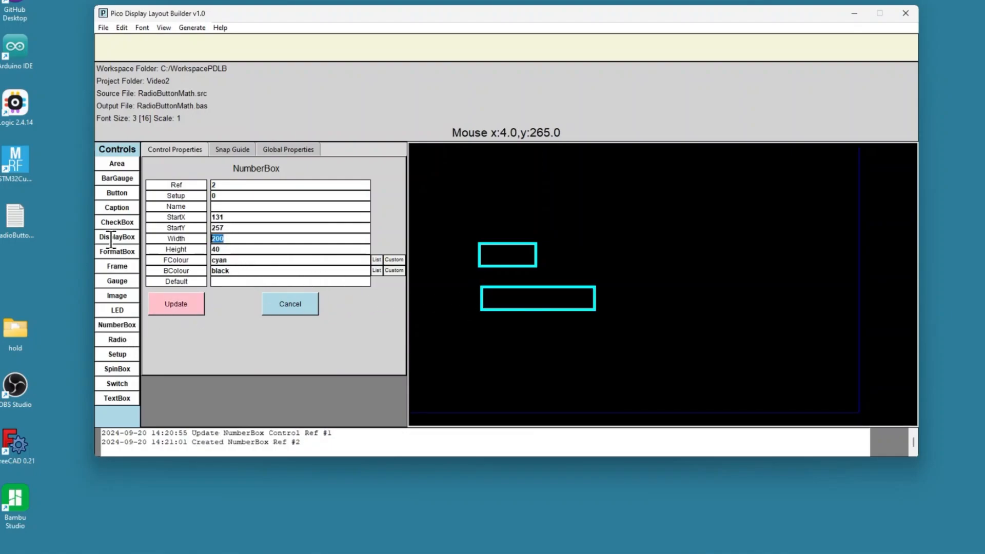
type("100")
left_click(161, 306)
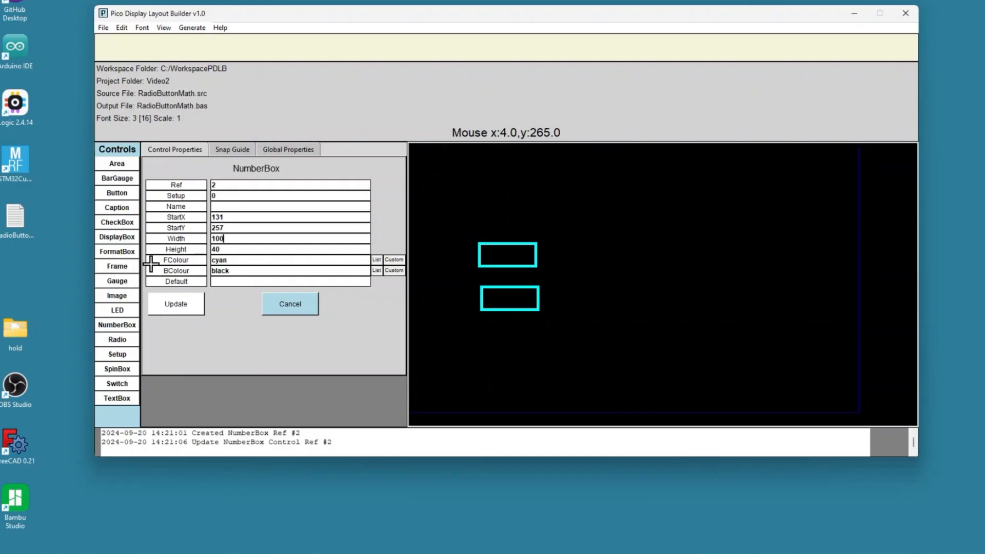
Step: Place a Frame at about X 259, Y 128 captioned Operation, with width 280 and height 250
left_click(554, 214)
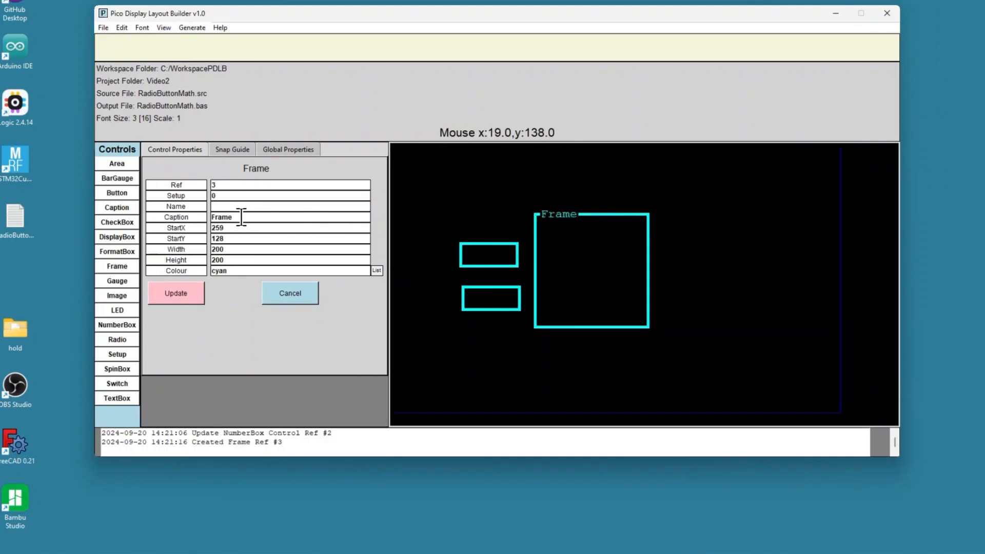
left_click_drag(241, 216, 185, 210)
type("Operas")
key("BackSpace")
type("tion")
left_click_drag(231, 250, 208, 250)
type("280")
left_click_drag(231, 259, 205, 260)
type("0")
left_click(186, 294)
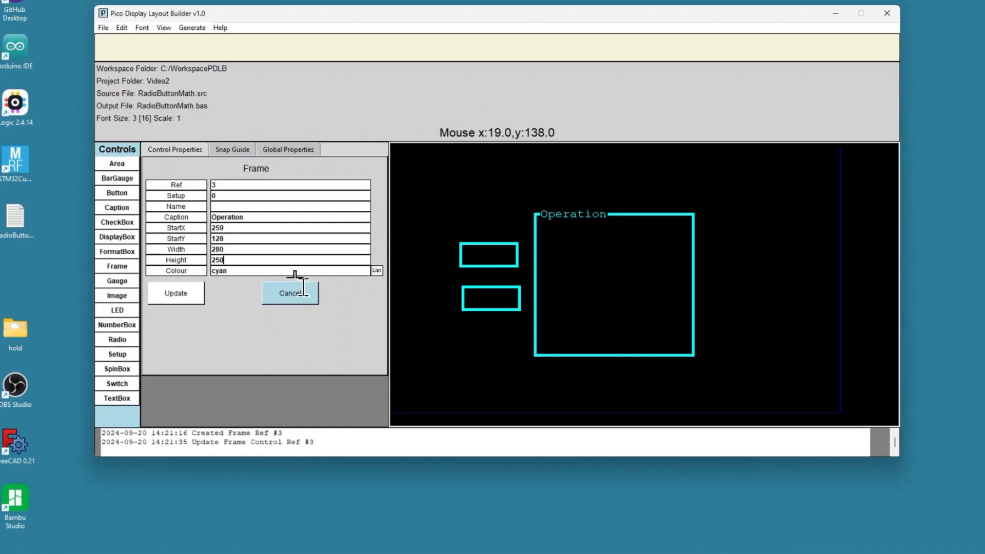
Step: Add a radio button inside the frame at about X 288, Y 172 with radius 20 and caption Add
left_click(562, 249)
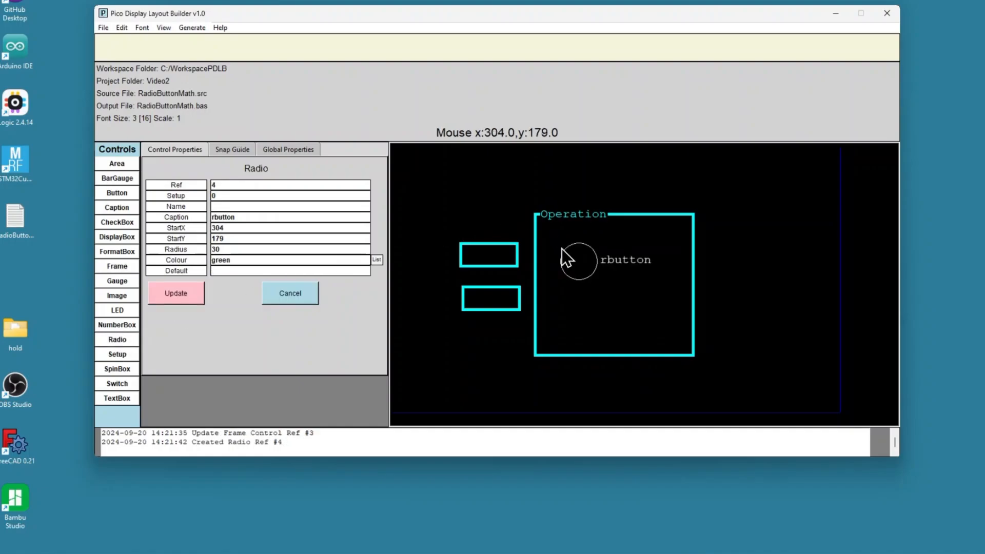
left_click_drag(577, 260, 570, 258)
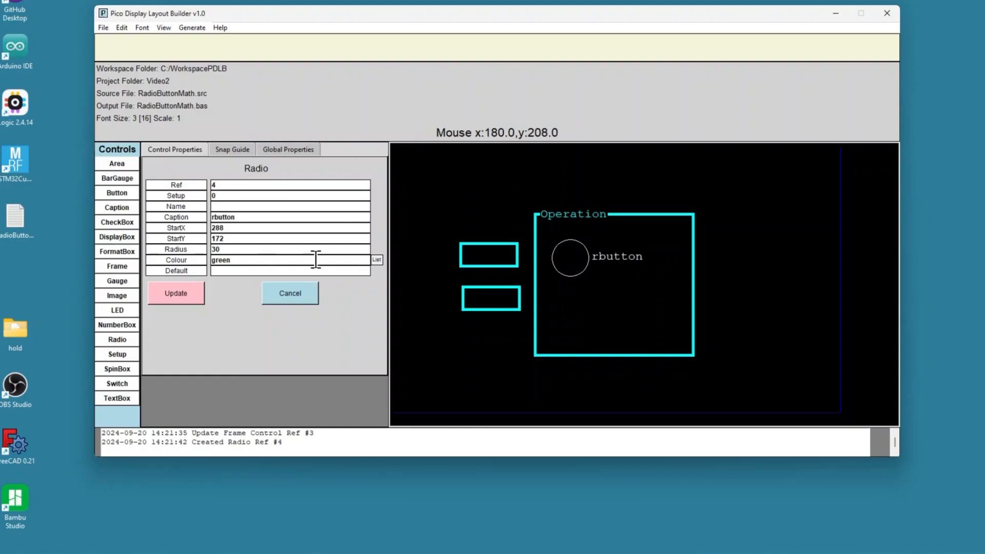
left_click_drag(227, 250, 190, 251)
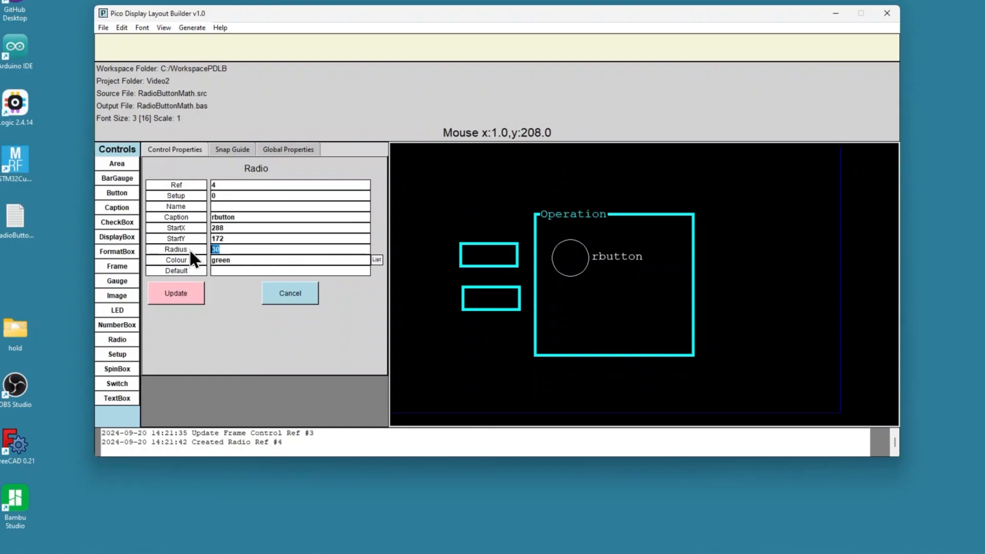
type("20")
left_click_drag(242, 217, 202, 220)
type("Add")
left_click(184, 300)
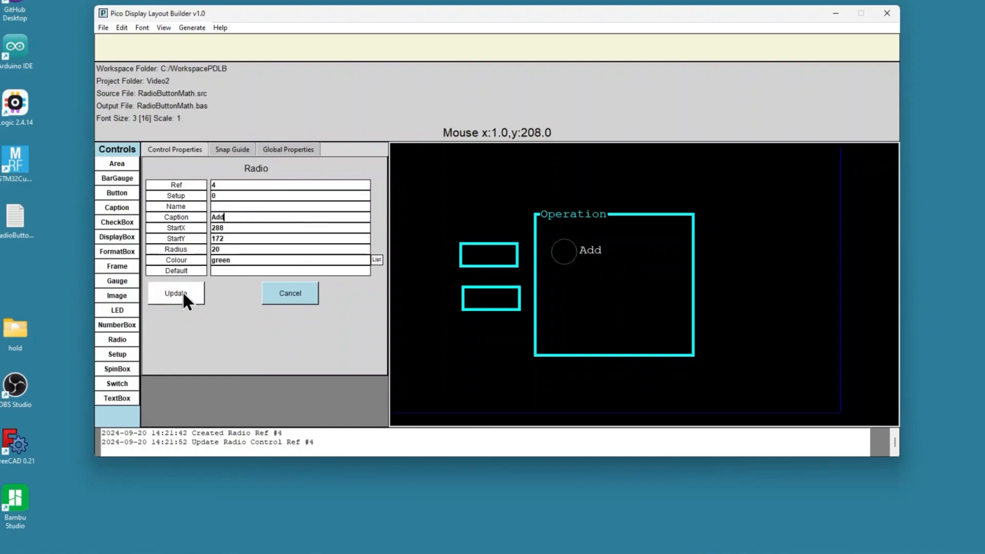
Step: Add a second radio button captioned Multiply with radius 20, aligned under Add at about X 292, Y 260
left_click(119, 340)
left_click(562, 291)
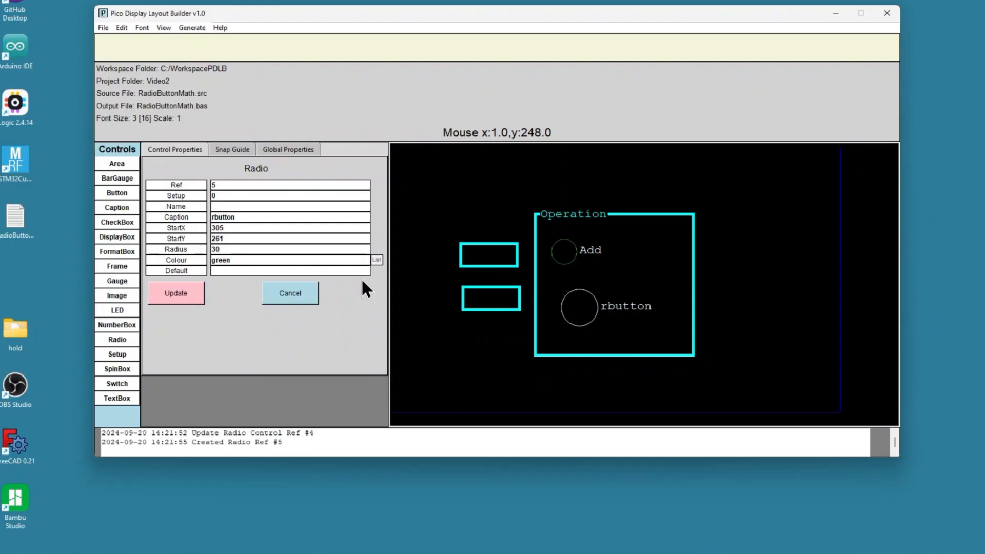
left_click_drag(225, 249, 174, 251)
type("20")
left_click_drag(264, 215, 188, 215)
type("Multiply")
left_click(174, 291)
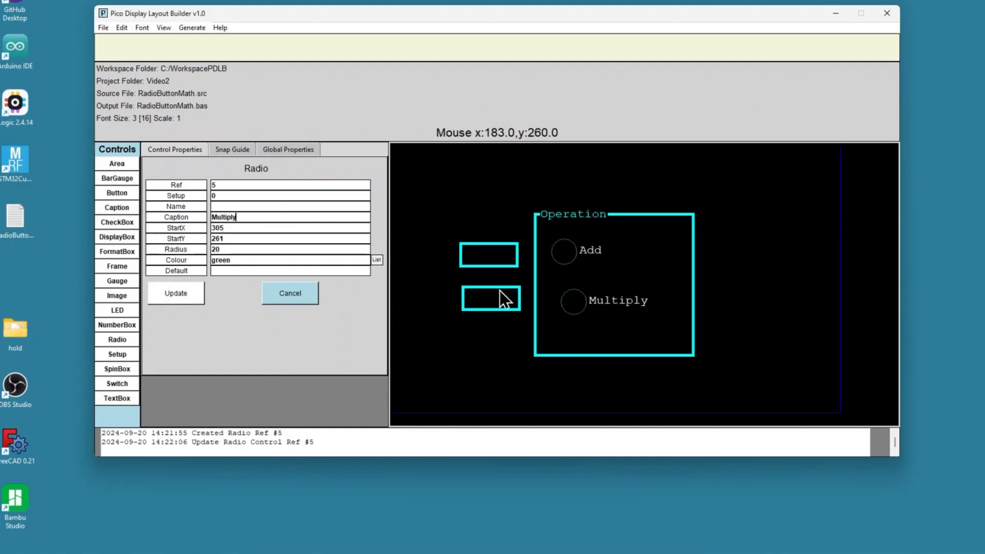
left_click_drag(556, 300, 569, 300)
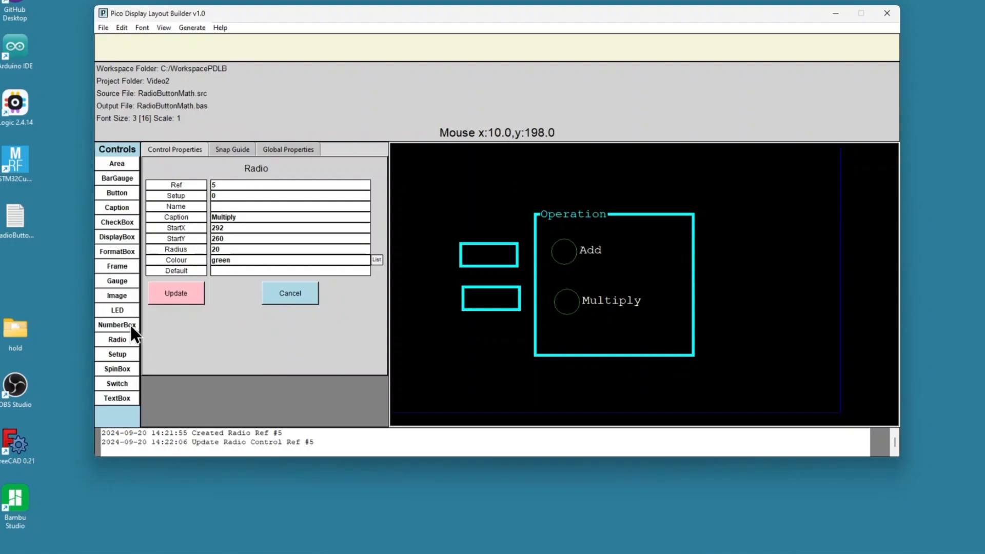
Step: Place a DisplayBox at about X 603, Y 217 right of the frame and set its width to 150
left_click(113, 233)
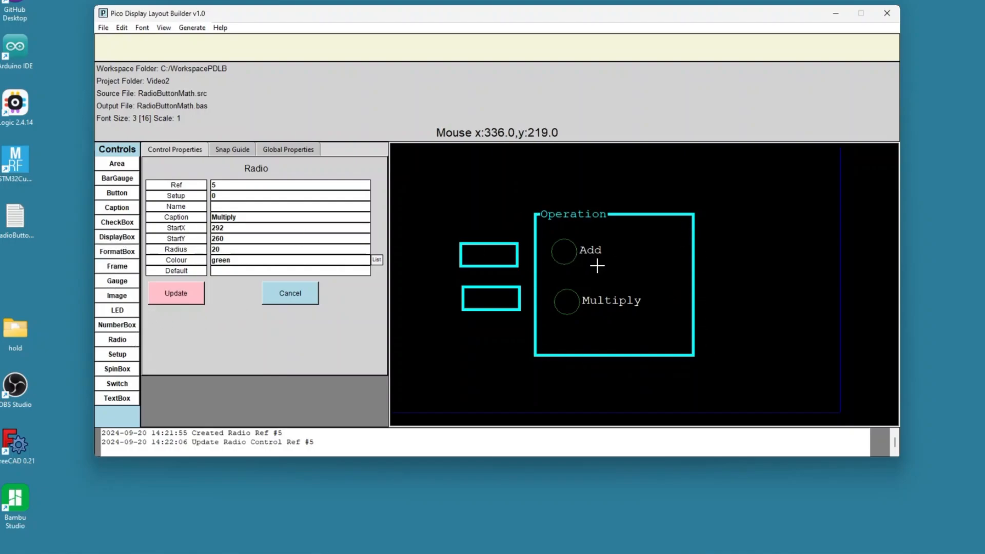
left_click(731, 266)
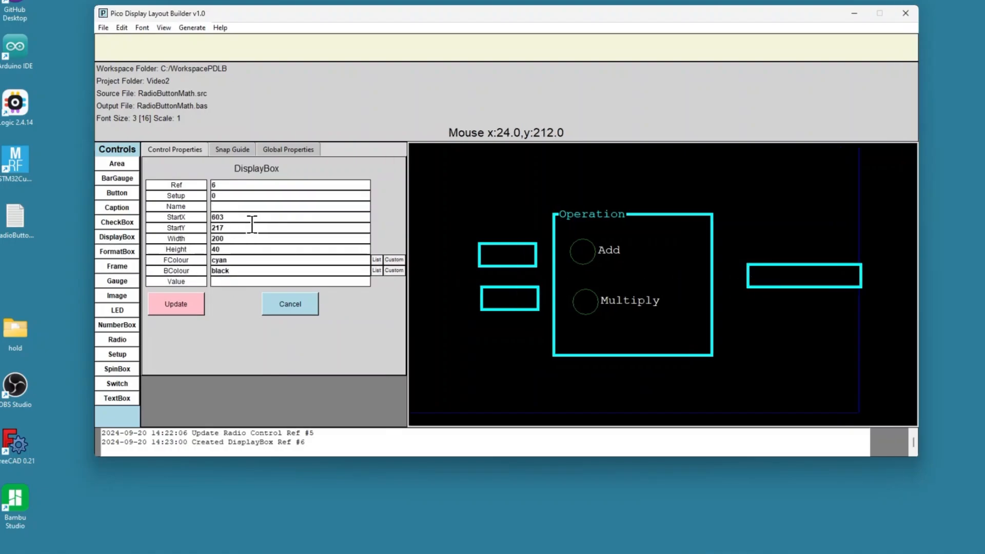
double_click(233, 238)
type("150")
left_click(174, 298)
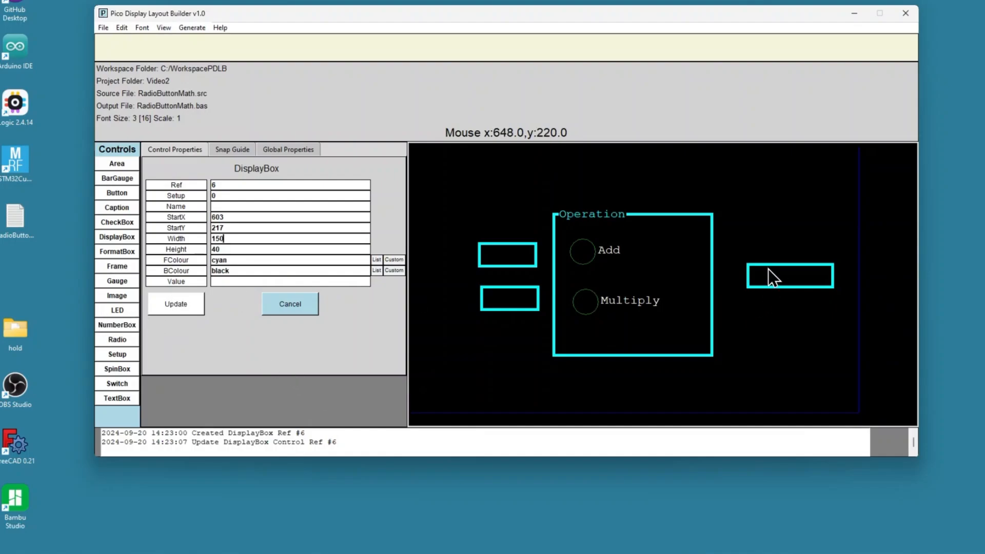
Step: Save the layout source and generate the controls BAS output file
left_click(104, 27)
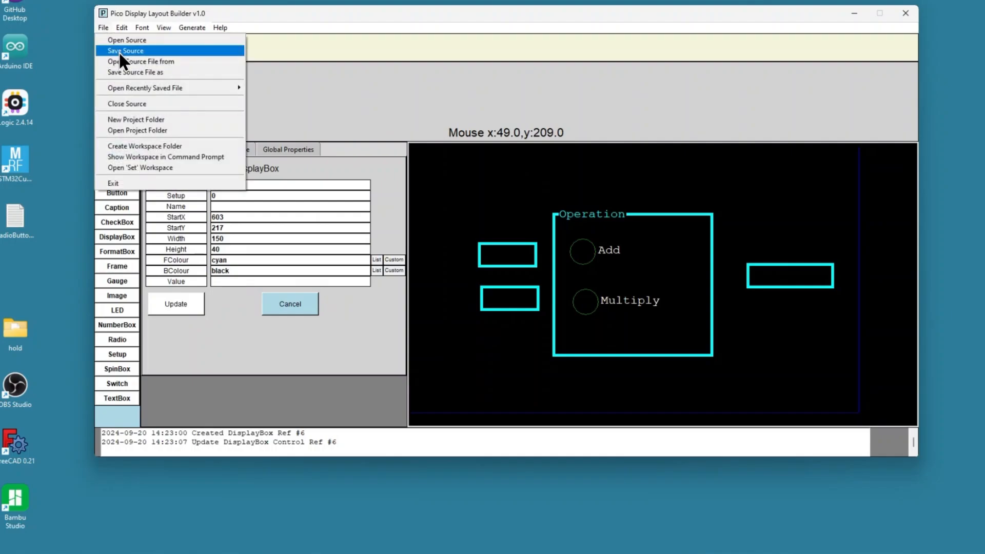
left_click(119, 51)
left_click(192, 28)
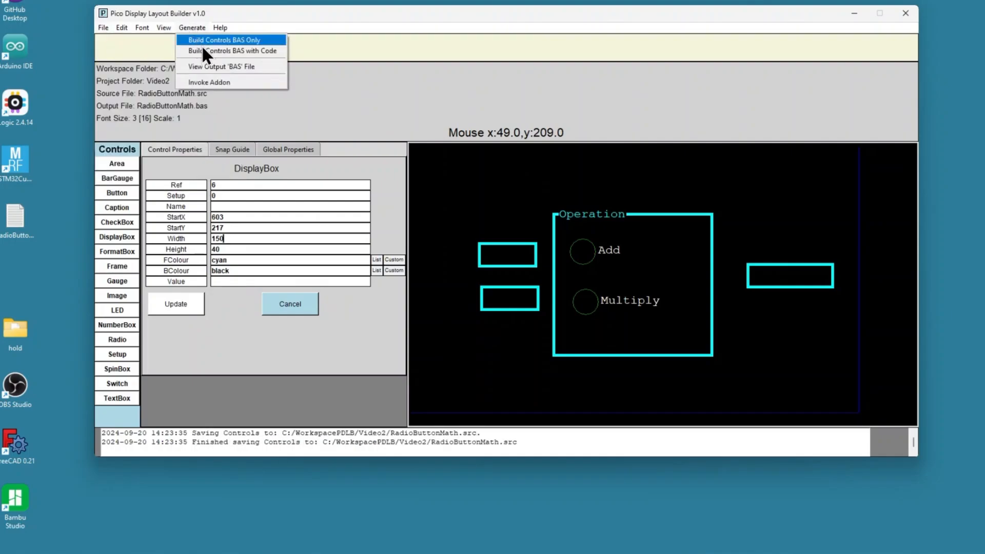
left_click(203, 50)
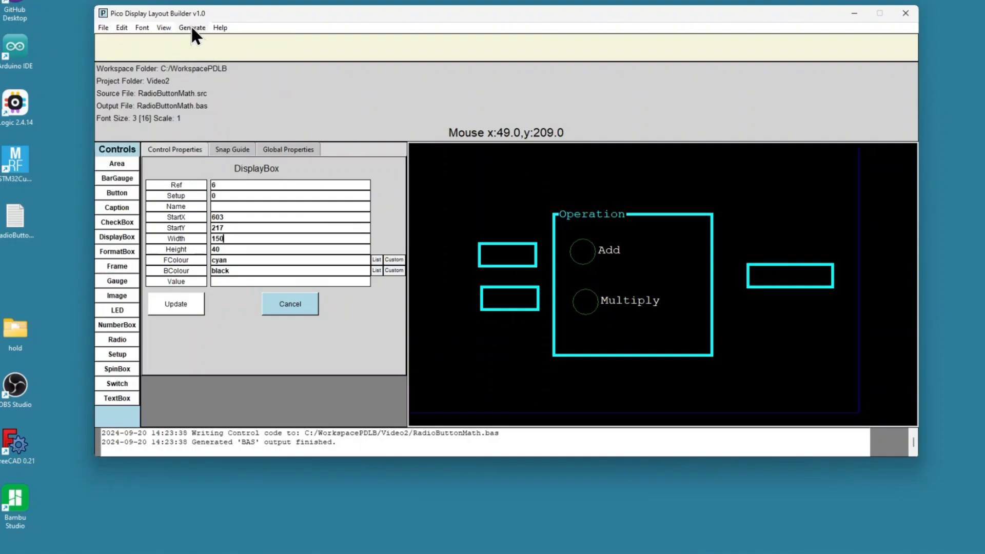
Step: Open the generated RadioButtonMath.bas output file to review its GUI code, then close it
left_click(192, 27)
left_click(210, 65)
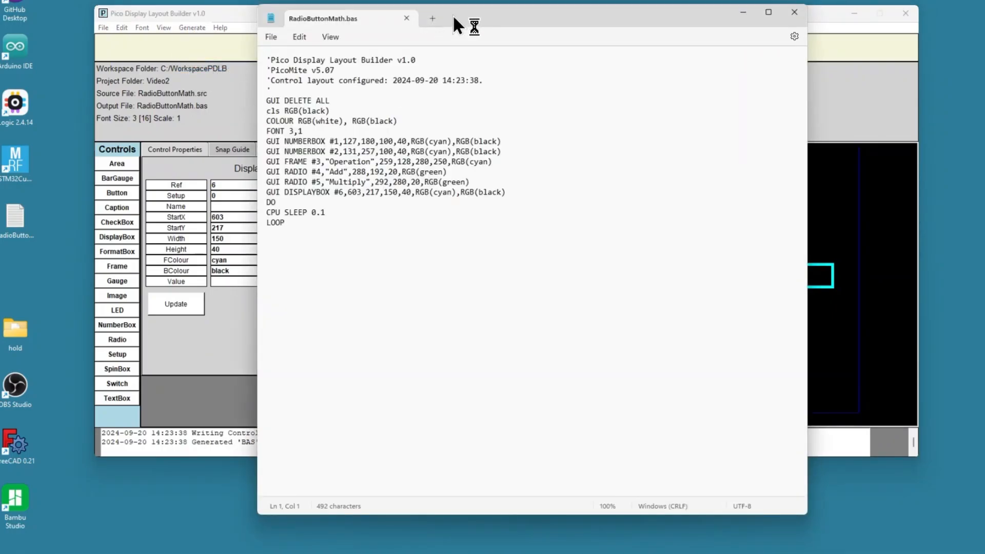
left_click_drag(453, 15, 543, 29)
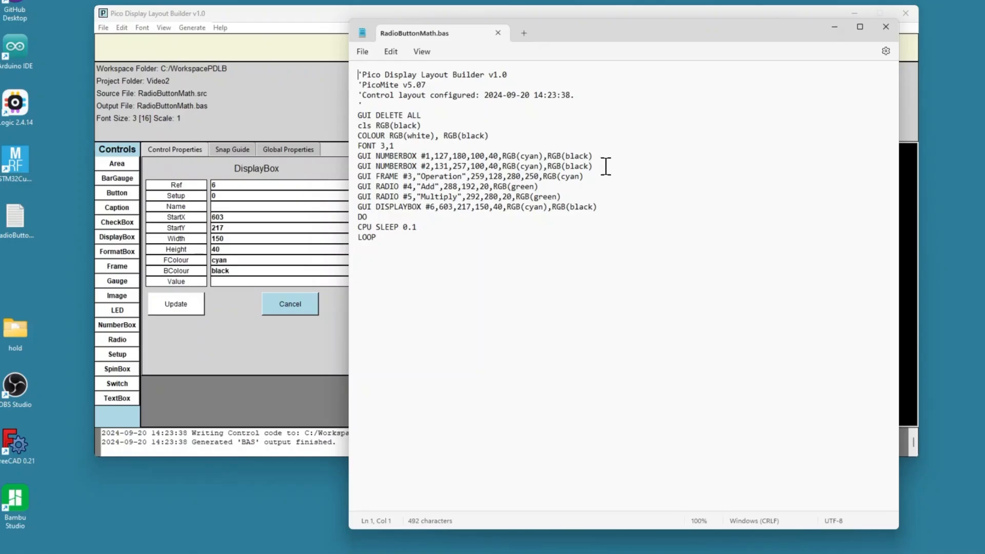
left_click(885, 28)
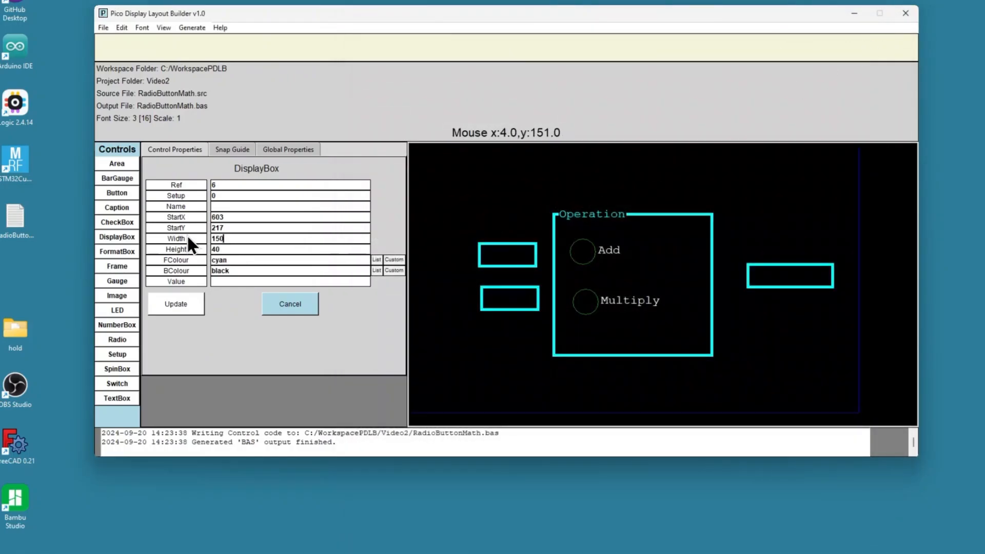
Step: Add a caption A at about X 37, Y 196 and move the first number box beside it to about X 69, Y 186
left_click(107, 208)
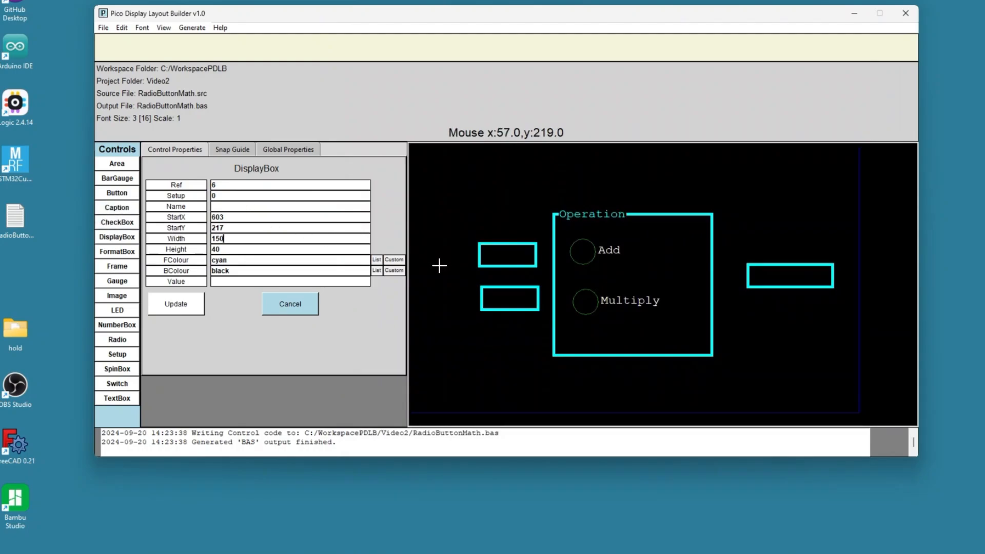
left_click(429, 254)
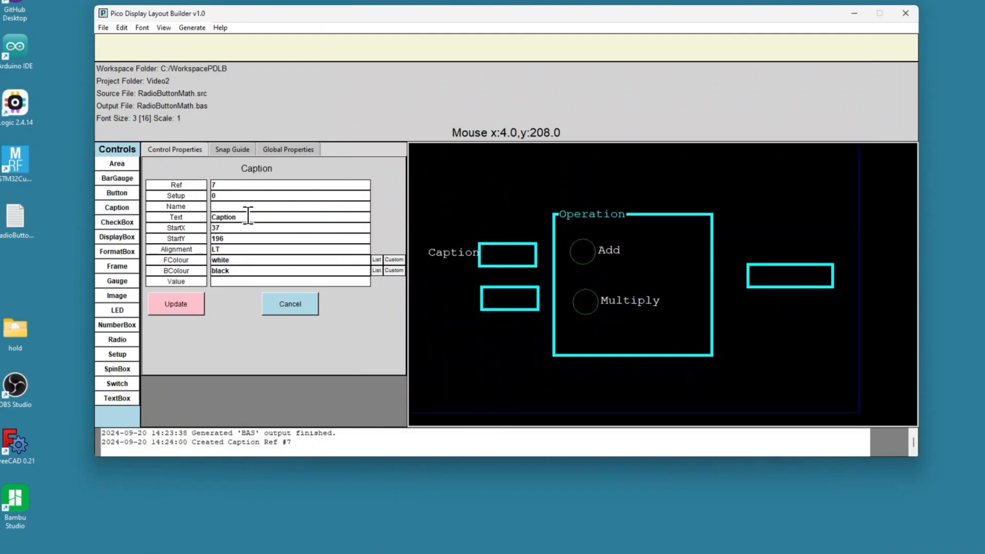
left_click_drag(246, 217, 183, 213)
type("A")
left_click(182, 302)
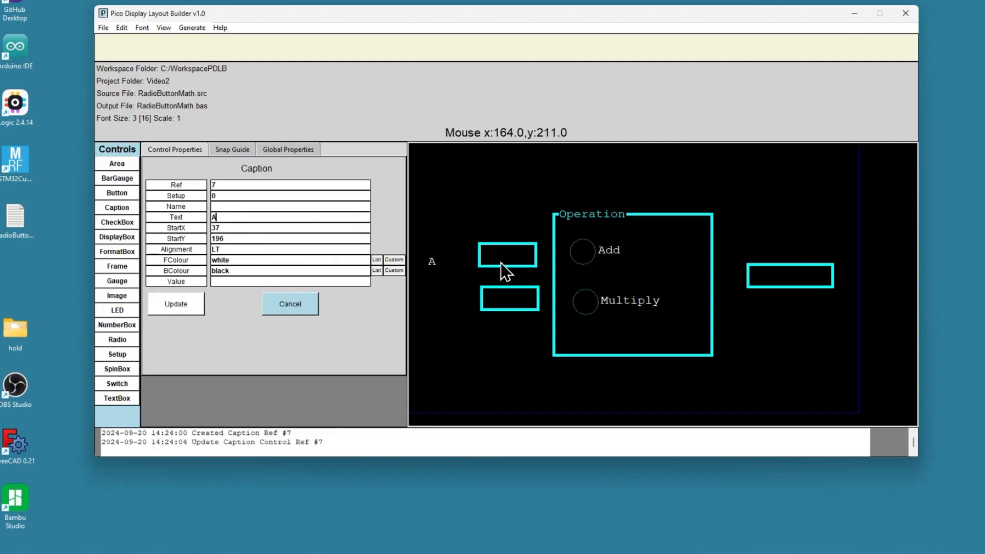
left_click_drag(500, 263, 469, 267)
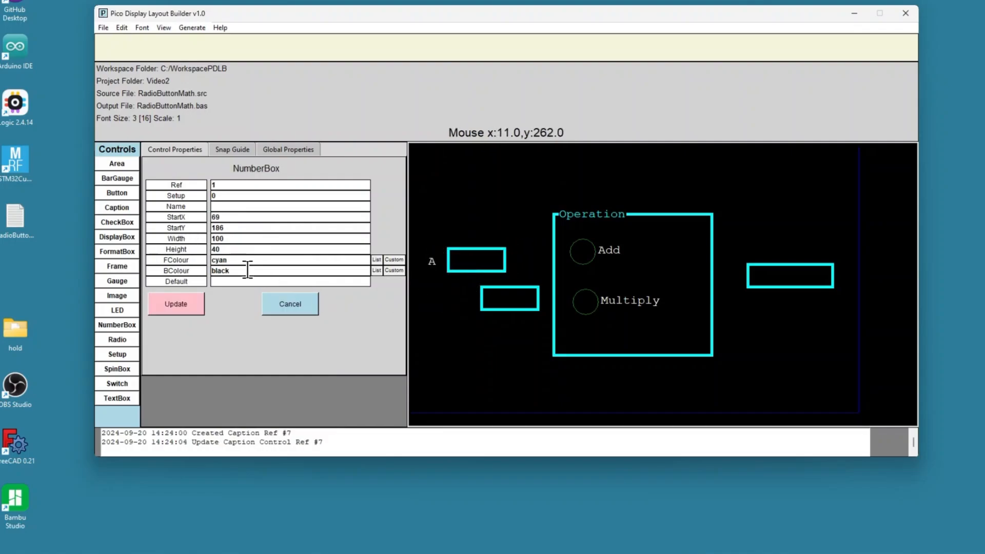
Step: Add a caption B at about X 37, Y 269 and move the second number box beside it to about X 74, Y 255
left_click(119, 207)
left_click(432, 295)
left_click_drag(444, 298, 443, 300)
double_click(228, 217)
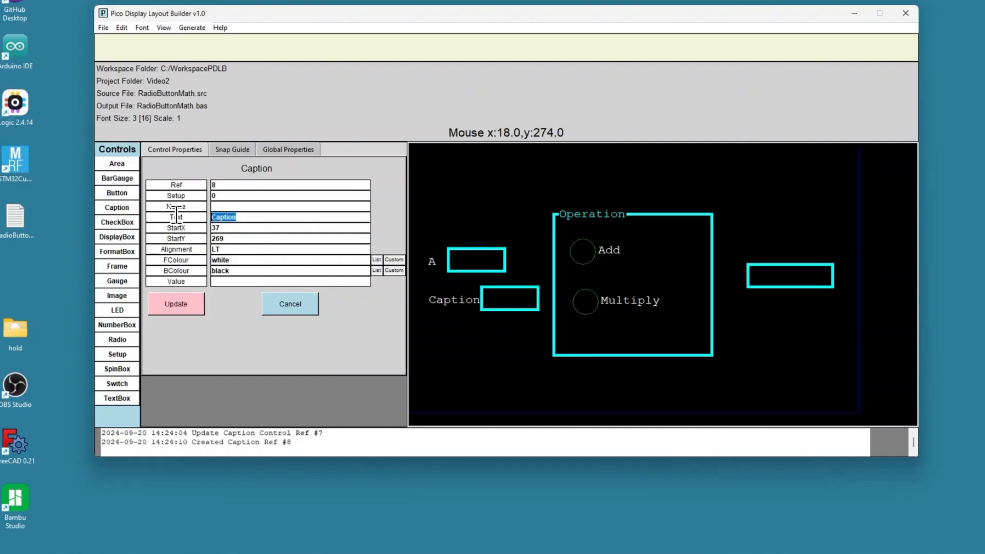
type("B")
left_click(186, 304)
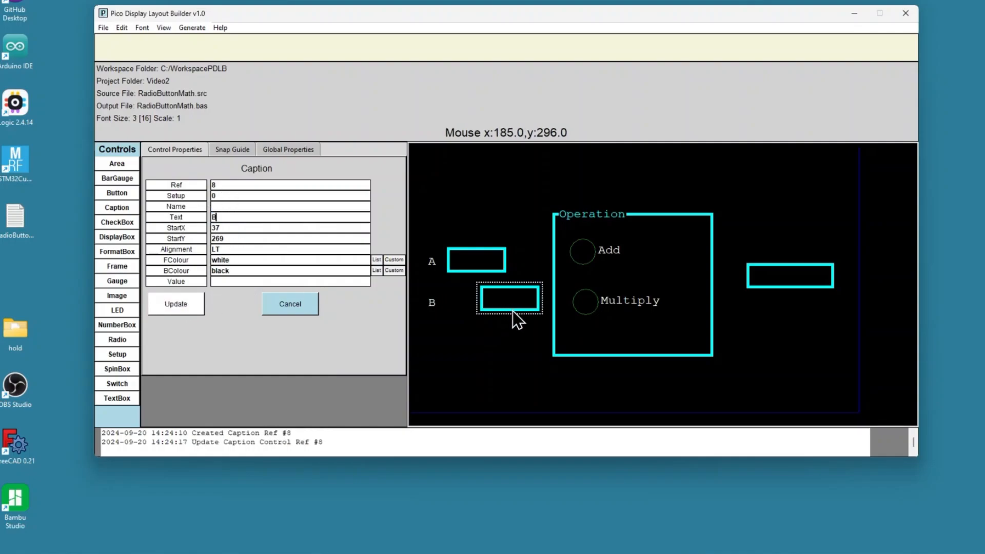
left_click_drag(512, 311, 486, 310)
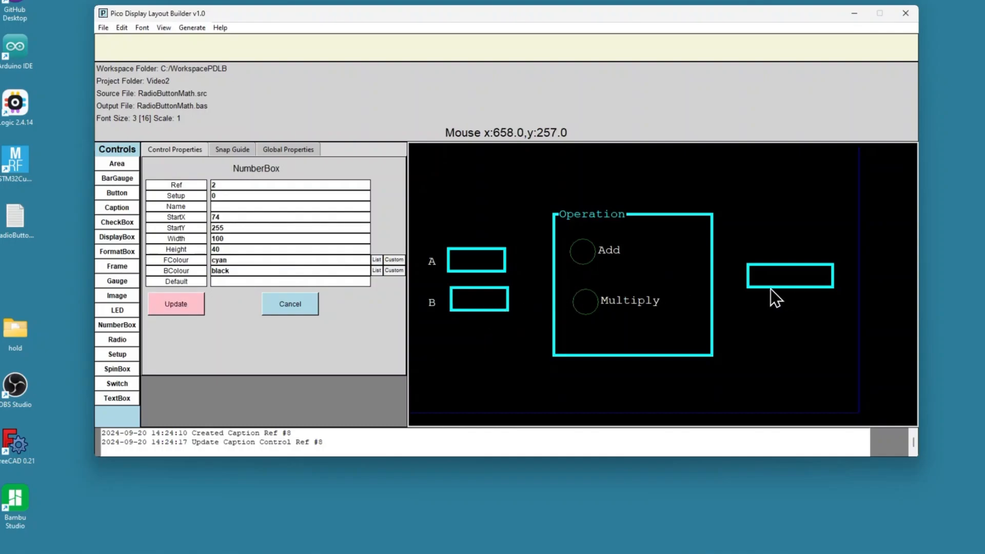
Step: Shift the Operation frame to about X 237, Y 122 and the display box to about X 630, Y 213
mouse_move(710, 300)
left_mouse_down()
mouse_move(691, 300)
mouse_move(699, 297)
left_mouse_up()
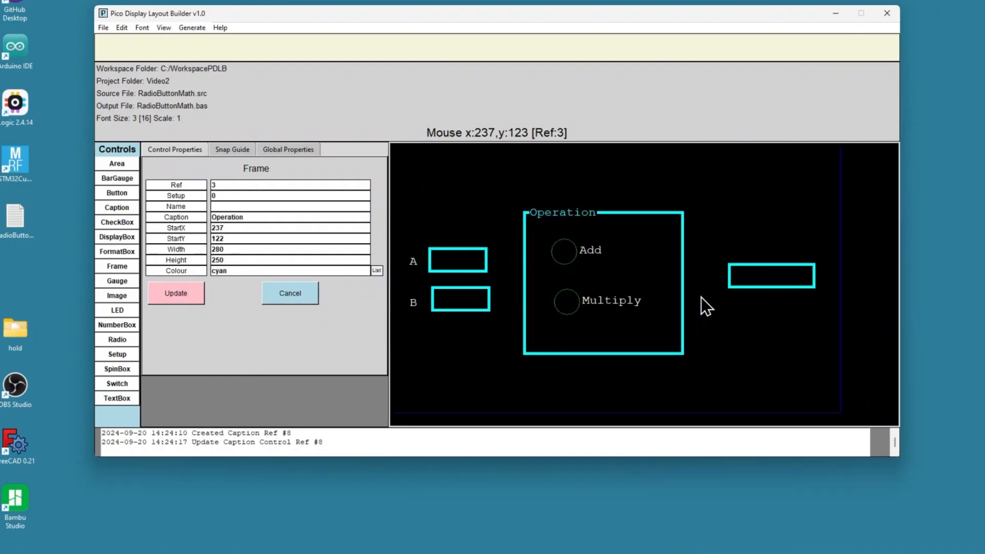
left_click_drag(774, 284, 790, 284)
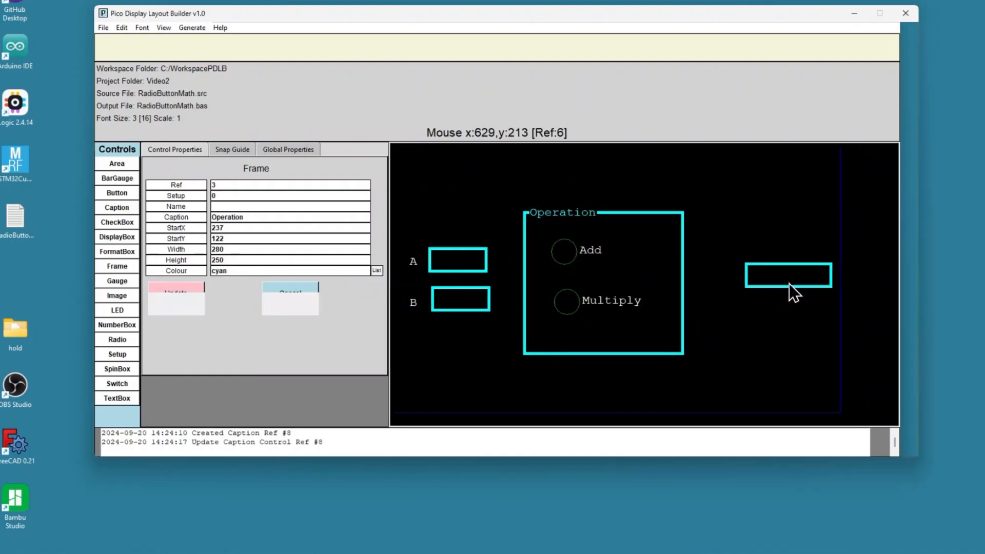
Step: Add a caption Total at about X 547, Y 227 just left of the display box
left_click(118, 208)
left_click(711, 270)
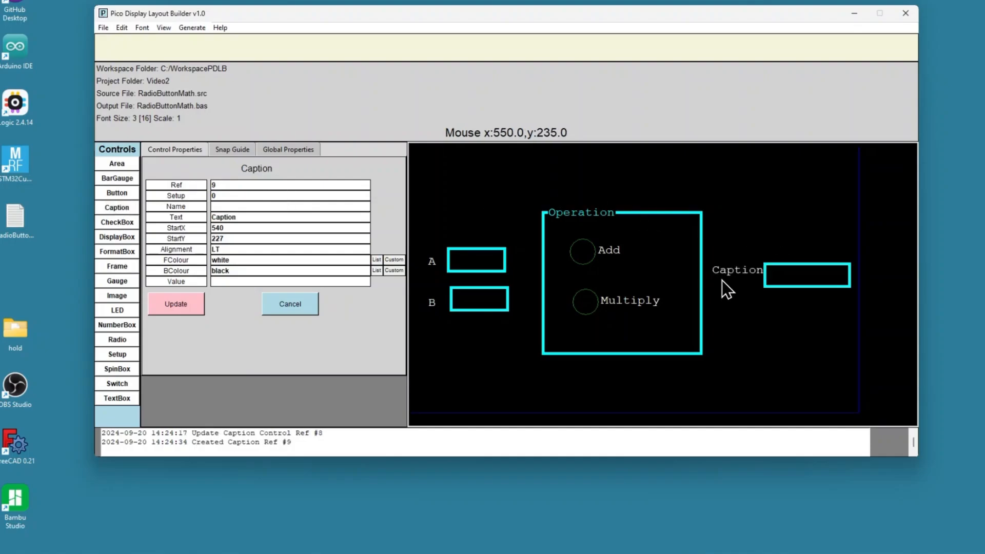
left_click_drag(726, 279, 720, 279)
left_click_drag(244, 217, 206, 216)
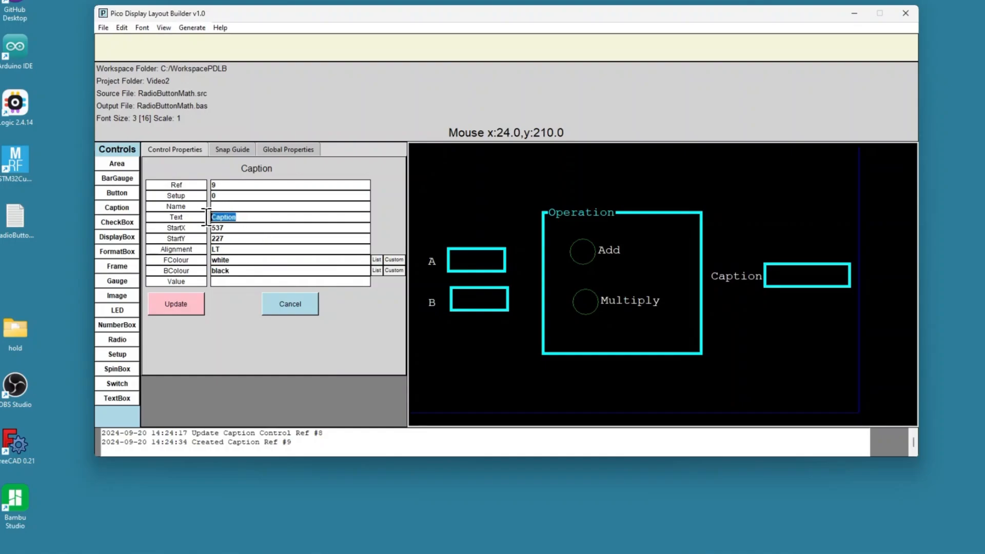
type("Total")
left_click(162, 308)
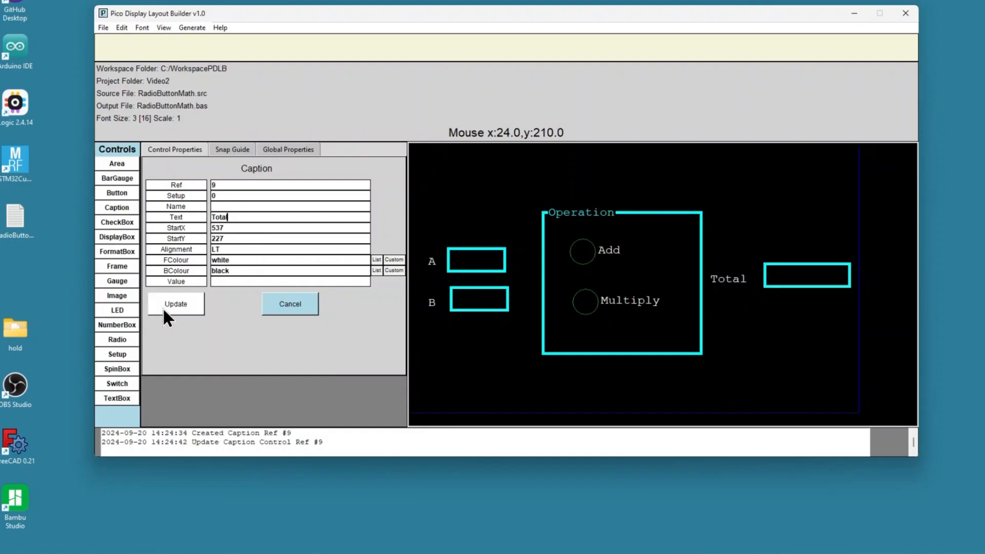
left_click_drag(730, 281, 737, 277)
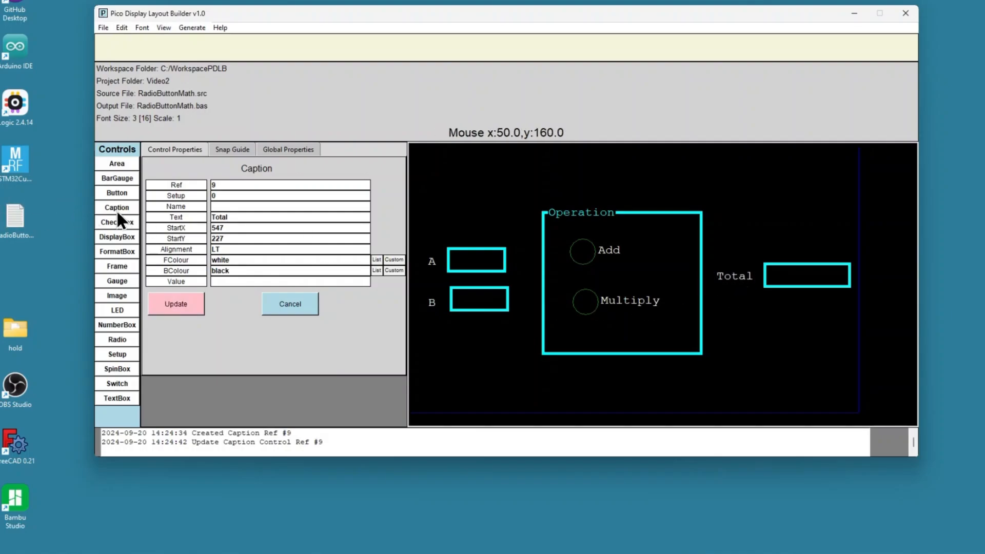
Step: Add a title caption RadioButton Math at about X 266, Y 42 above the Operation frame
left_click(116, 208)
left_click(548, 173)
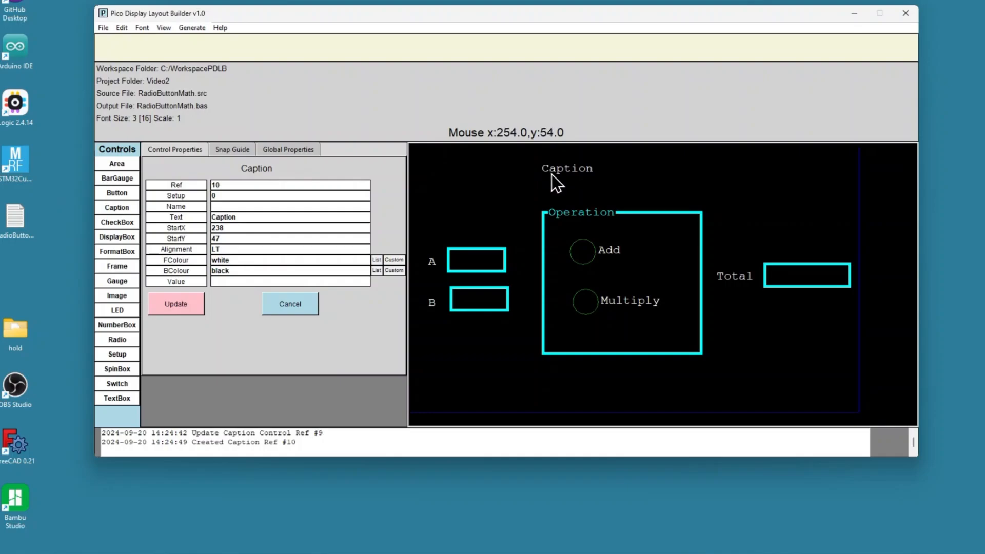
left_click_drag(255, 216, 174, 214)
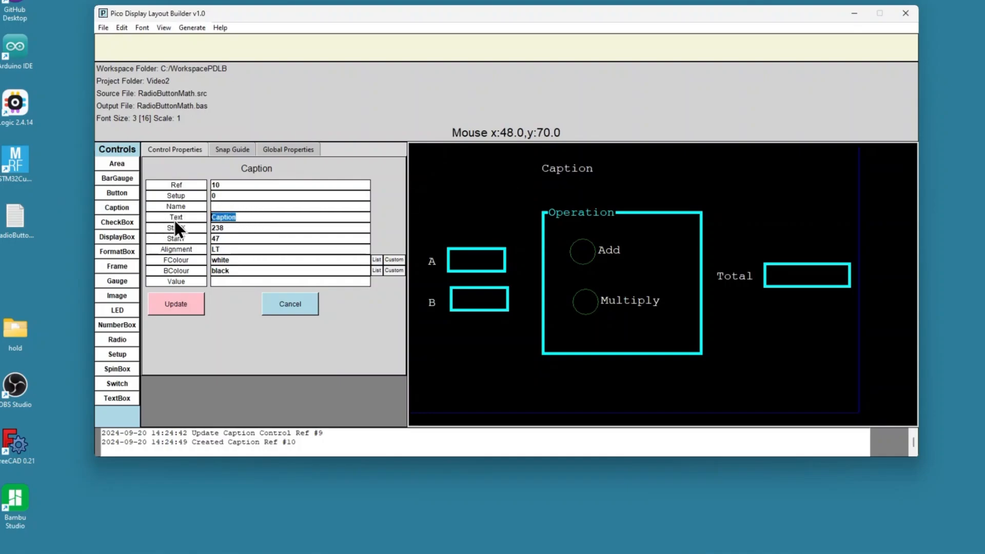
type("RadioButton Math")
left_click(182, 306)
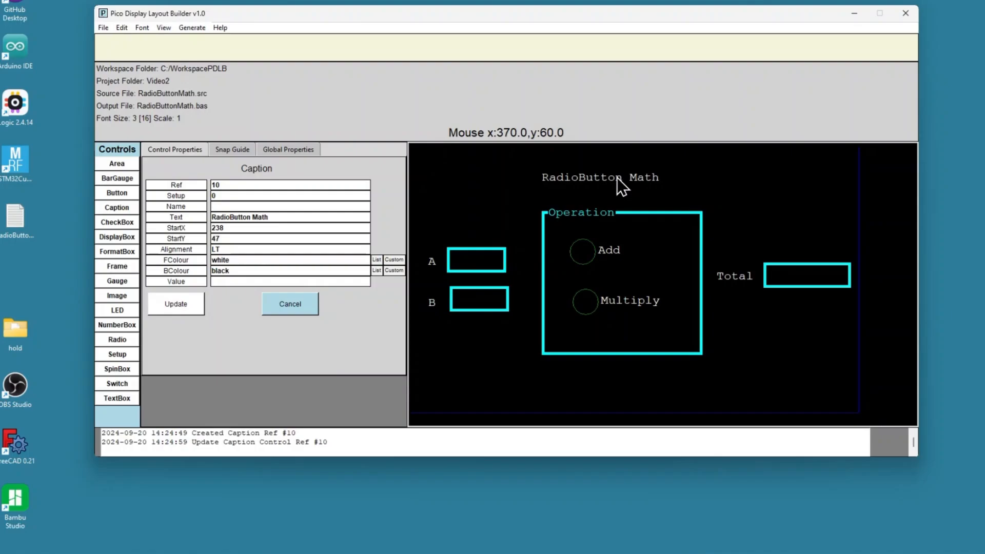
left_click_drag(617, 178, 633, 172)
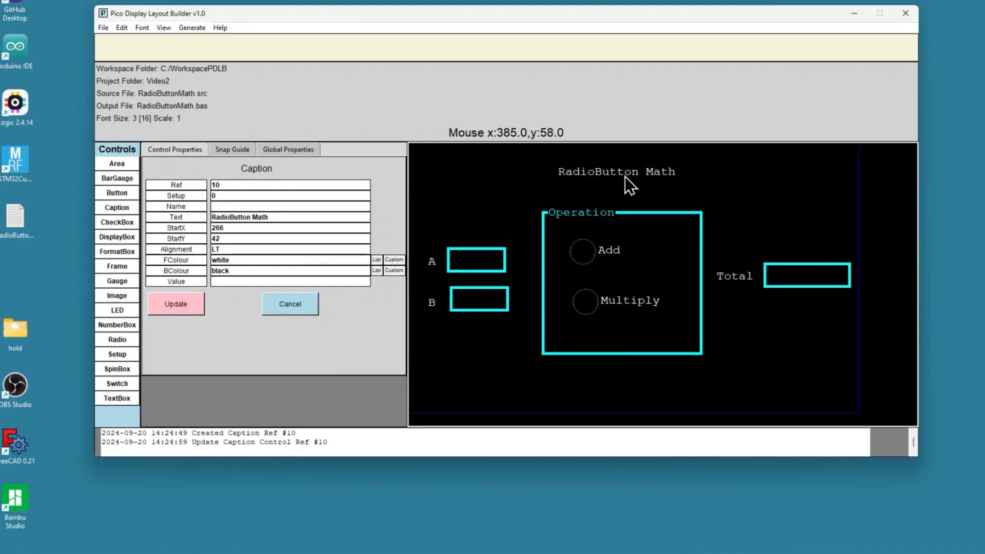
Step: Save the layout source and regenerate the BAS output file
left_click(105, 29)
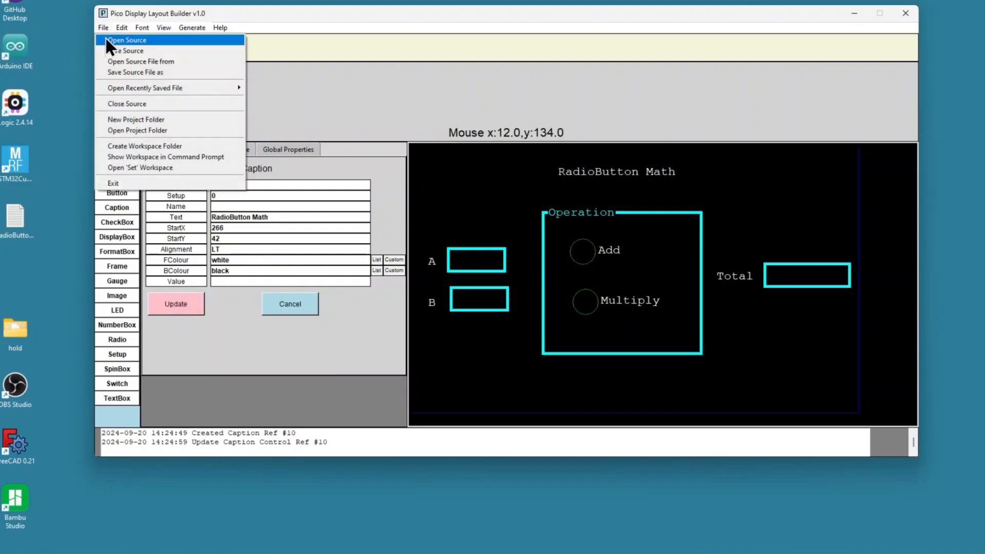
left_click(107, 51)
left_click(183, 27)
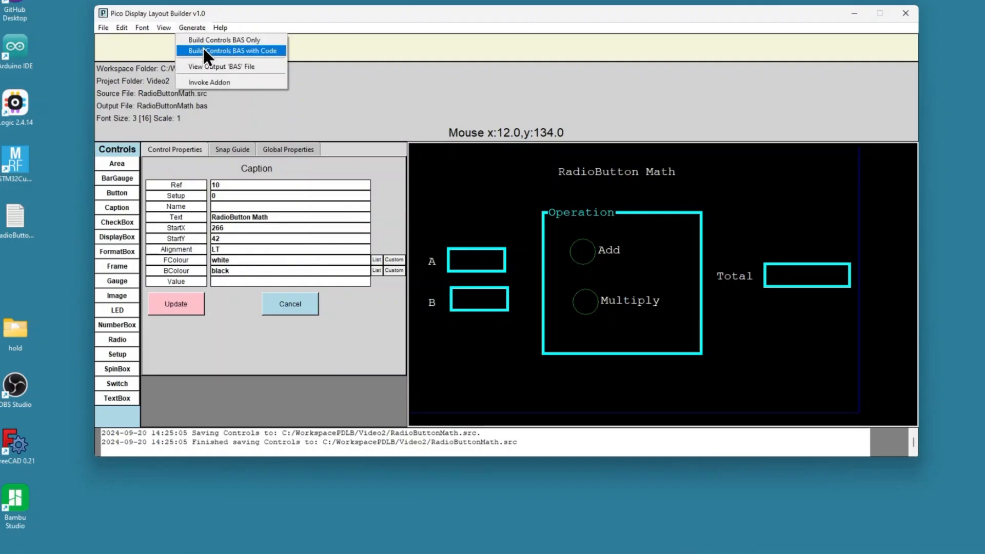
left_click(202, 49)
Step: Open the regenerated BAS output file to review the code, then close it
left_click(183, 27)
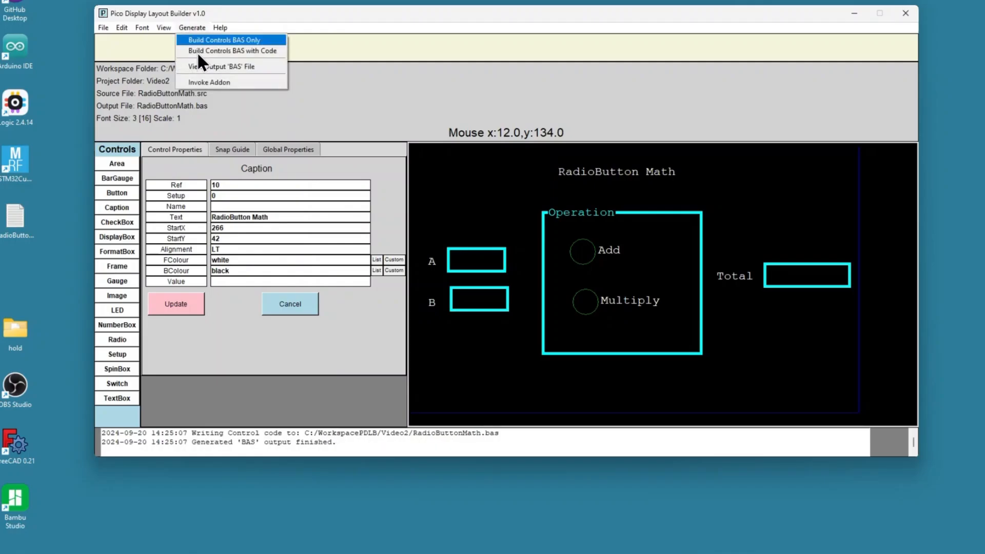
left_click(203, 66)
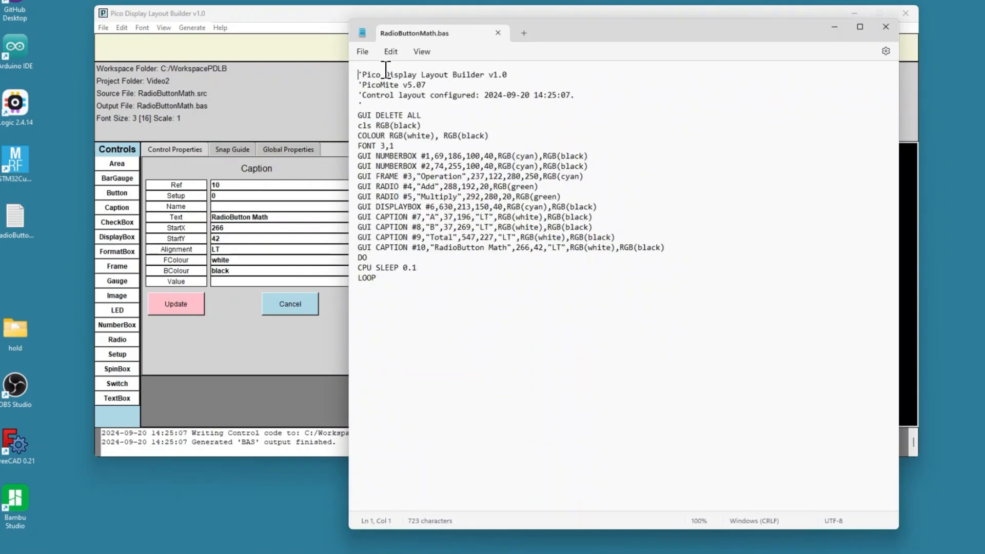
left_click(497, 32)
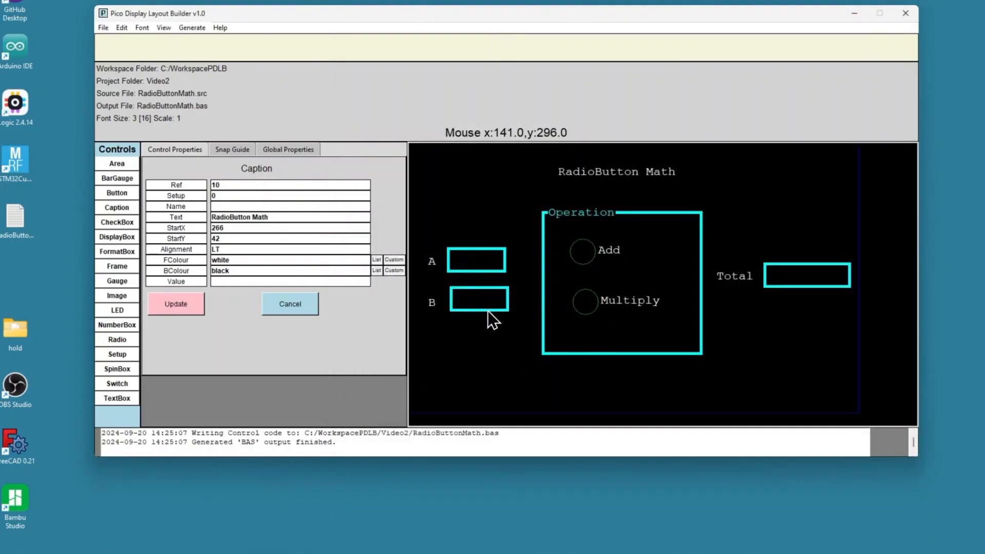
Step: Align the second number box to about X 69, Y 254 and give the first number box a default value of 2
left_click_drag(488, 311, 485, 310)
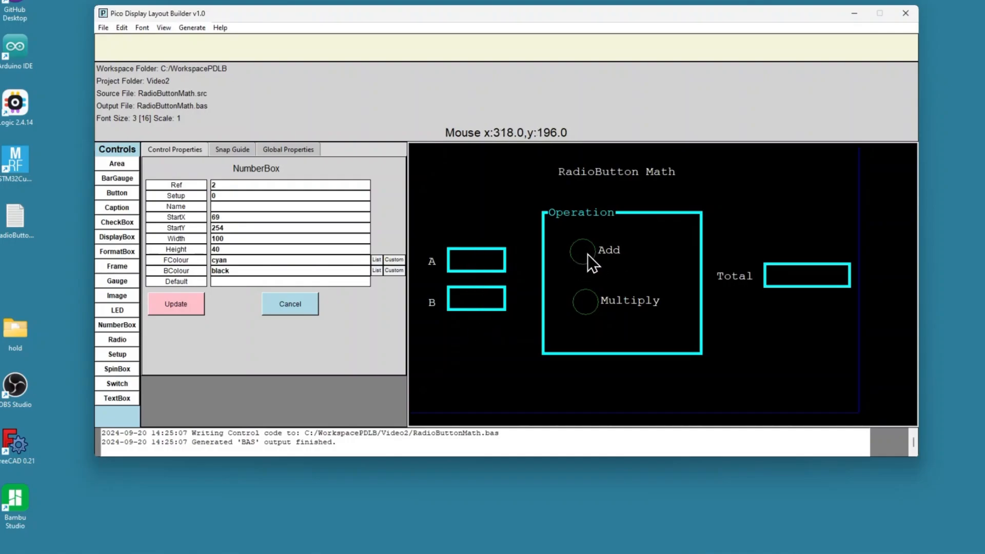
left_click(473, 262)
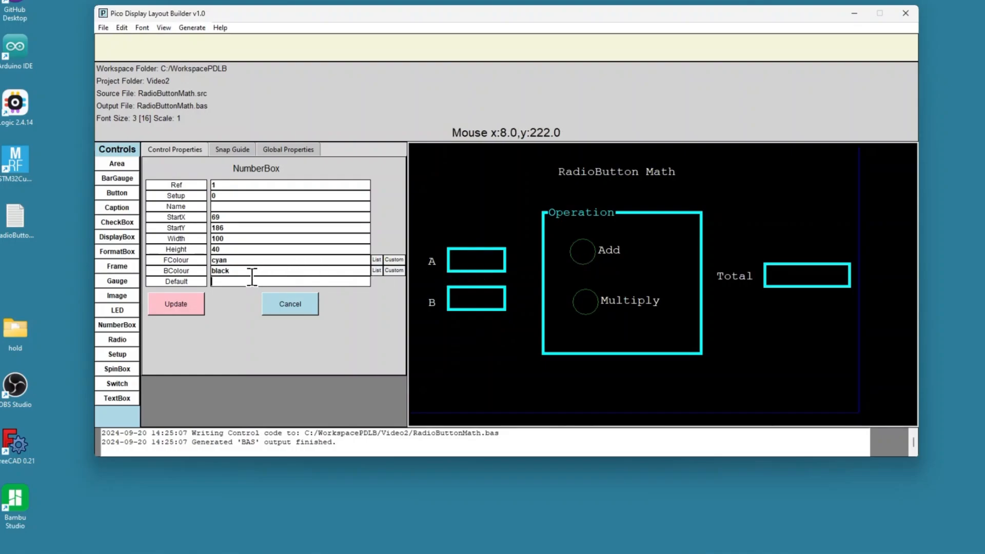
type("2")
left_click(182, 303)
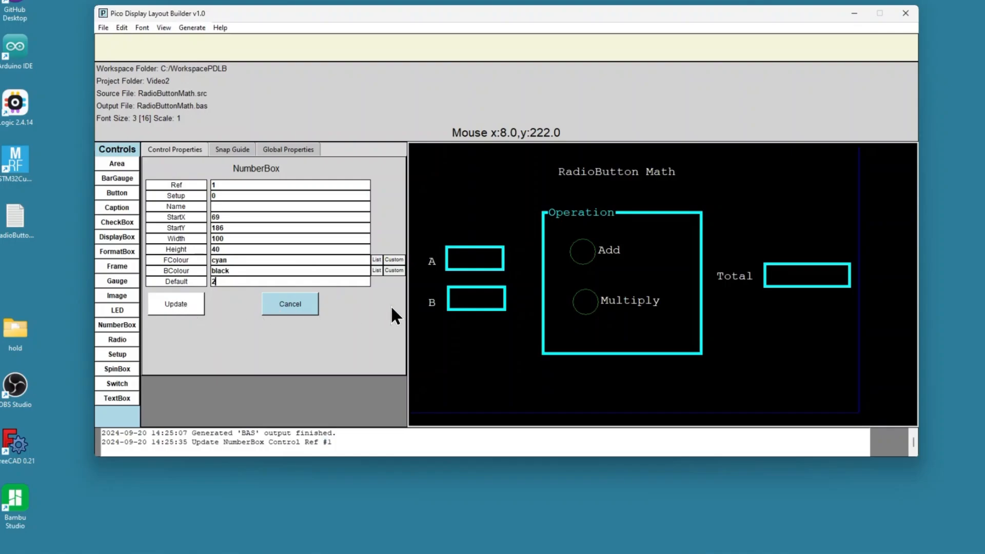
Step: Give the second number box a default value of 3
left_click(472, 301)
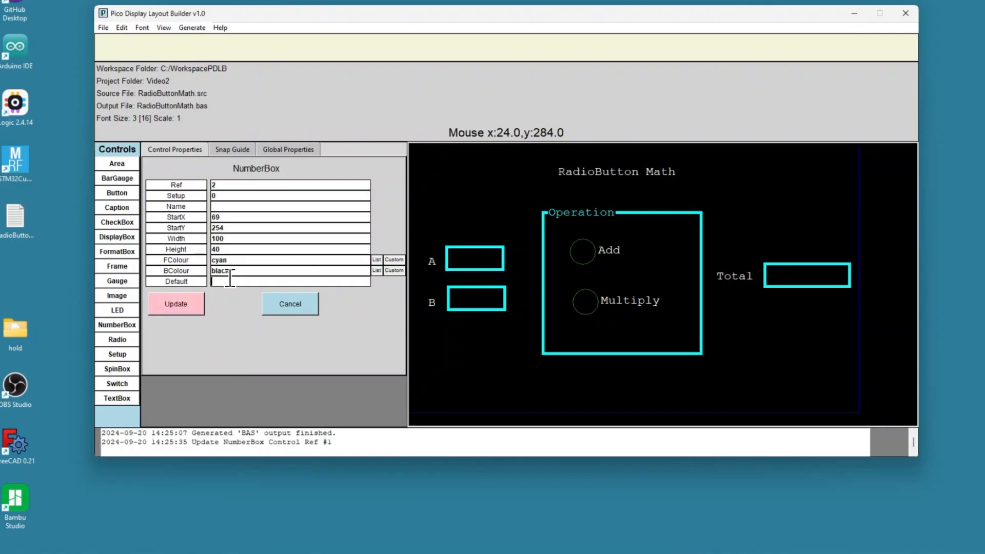
type("3")
left_click(182, 305)
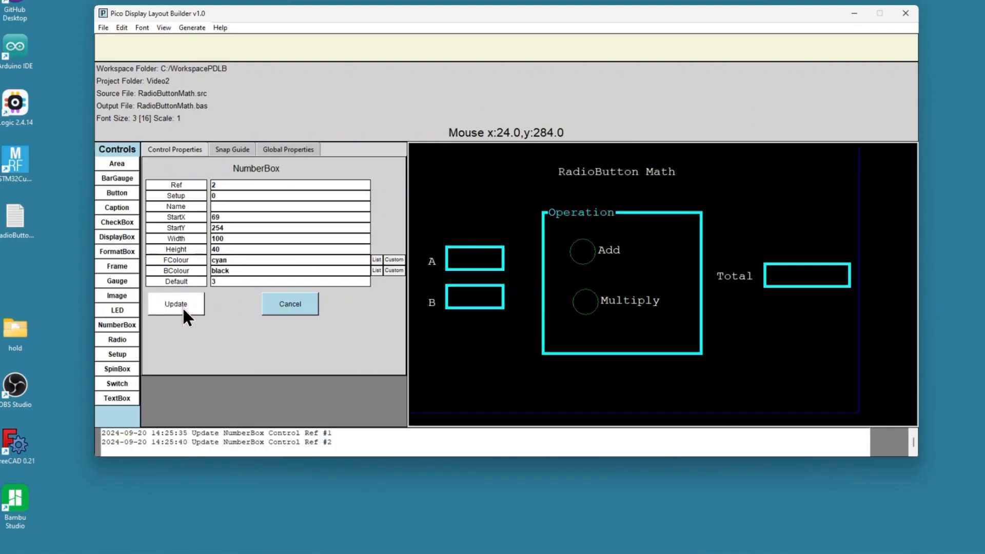
Step: Set the Add radio button's default value to 1
left_click(585, 259)
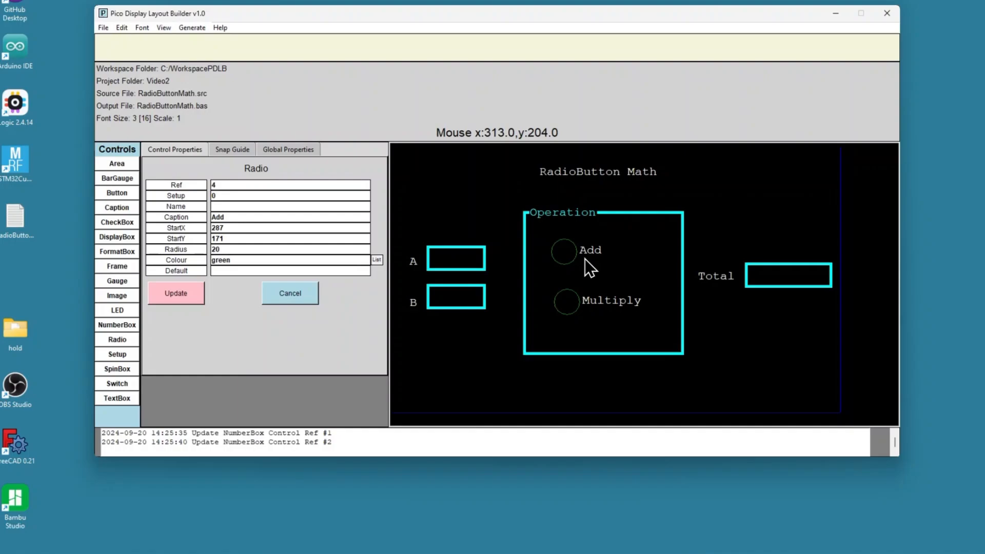
left_click(239, 271)
type("1")
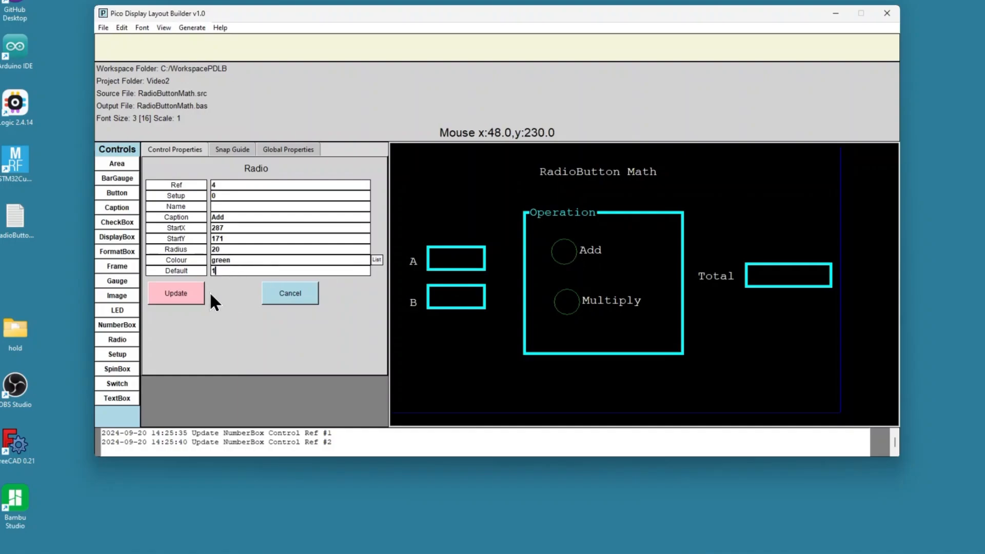
left_click(162, 300)
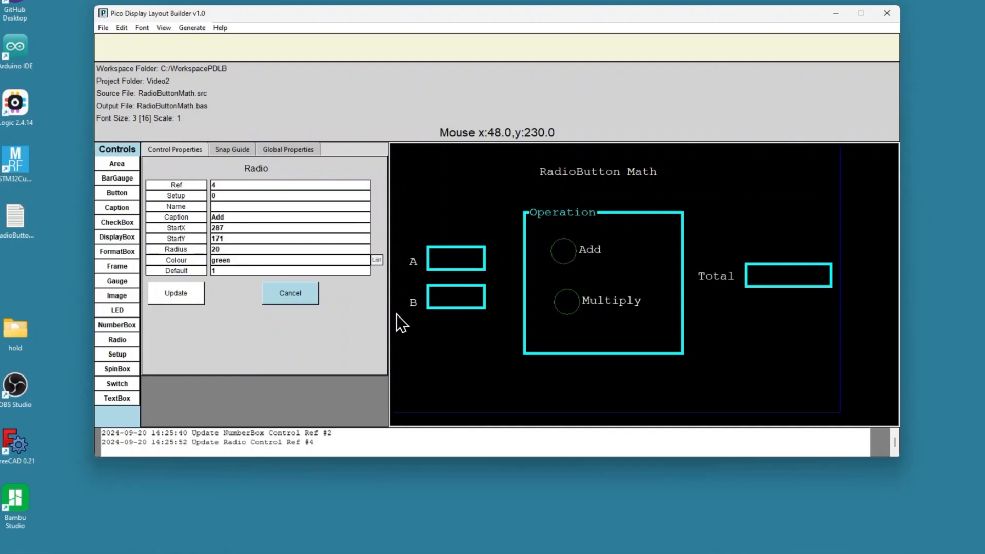
Step: Set the Multiply radio button's default value to 0
left_click(577, 307)
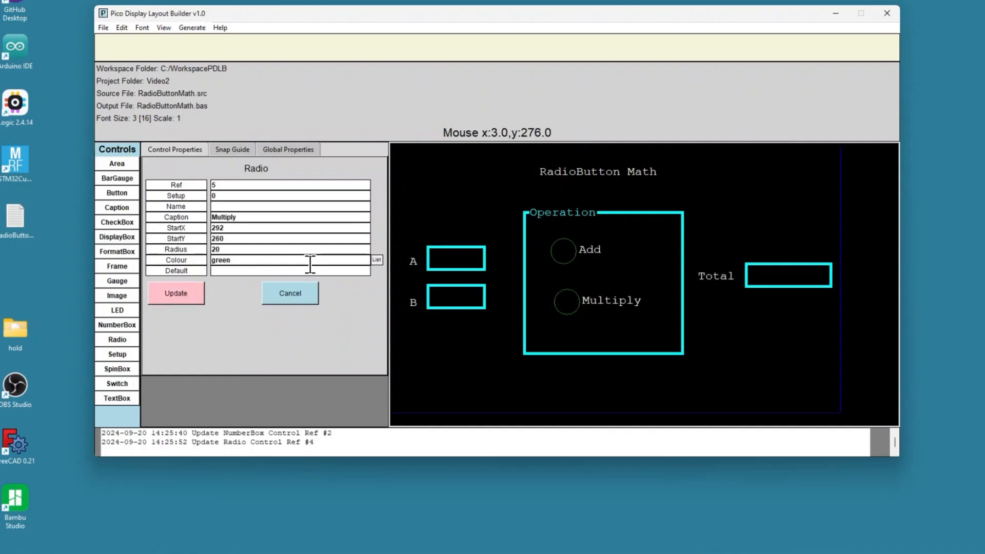
left_click(261, 267)
type("0")
left_click(181, 300)
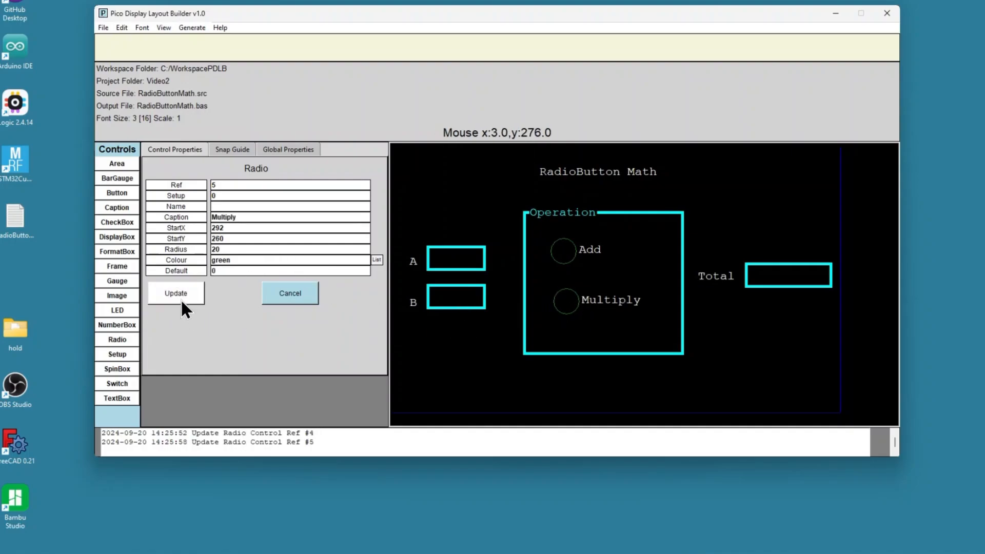
Step: Set the Total display box's value to str$(sum)
left_click(765, 278)
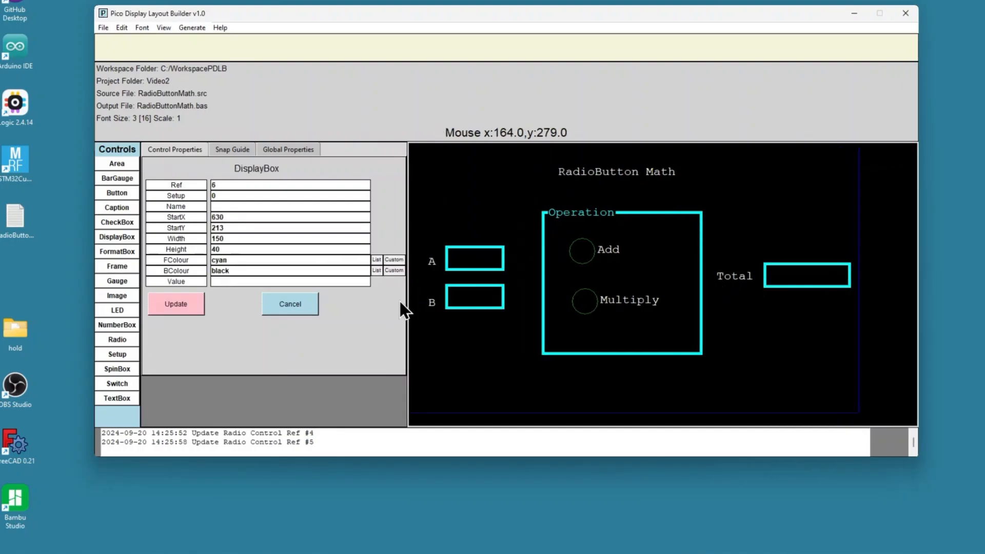
left_click(230, 281)
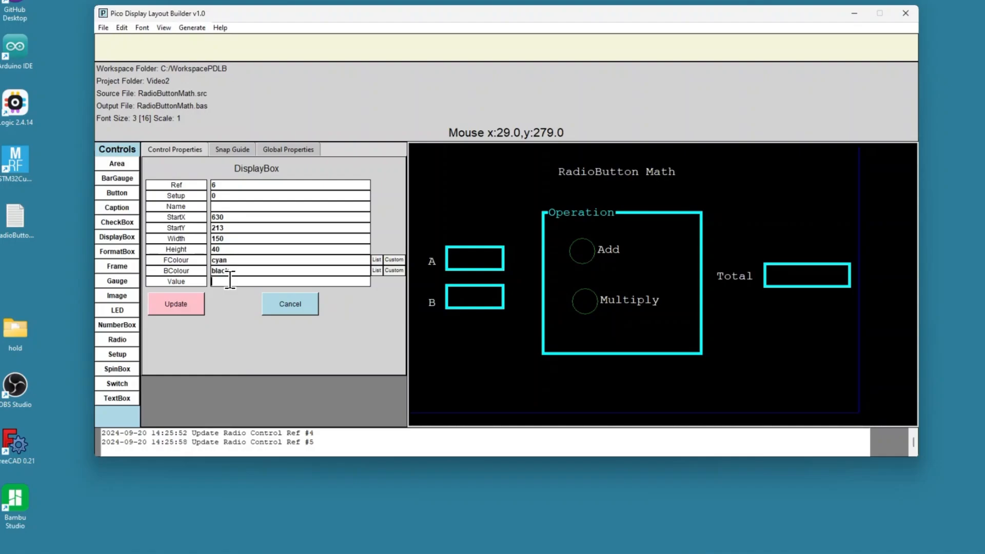
type("str$(sum)")
left_click(167, 308)
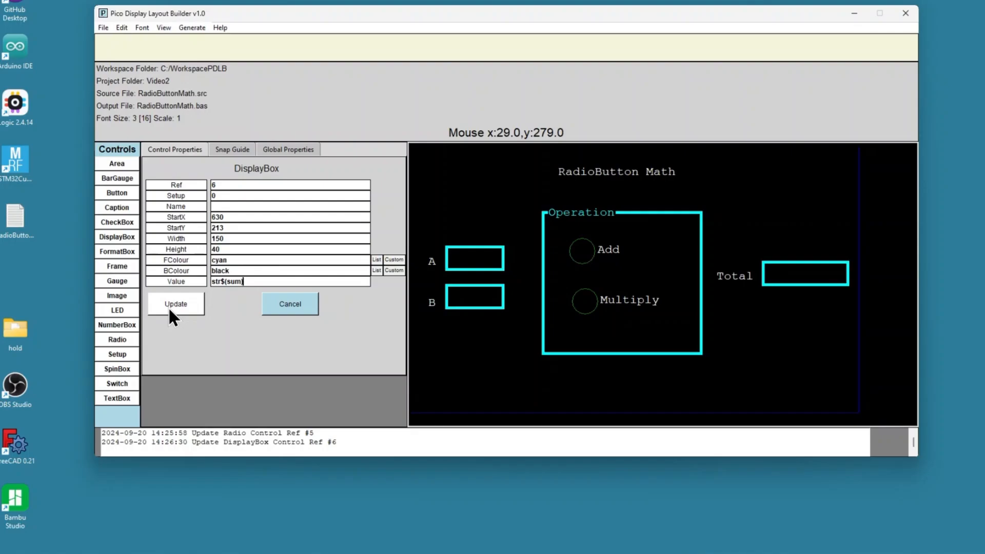
Step: Save the layout source and regenerate the BAS output file with code
left_click(102, 27)
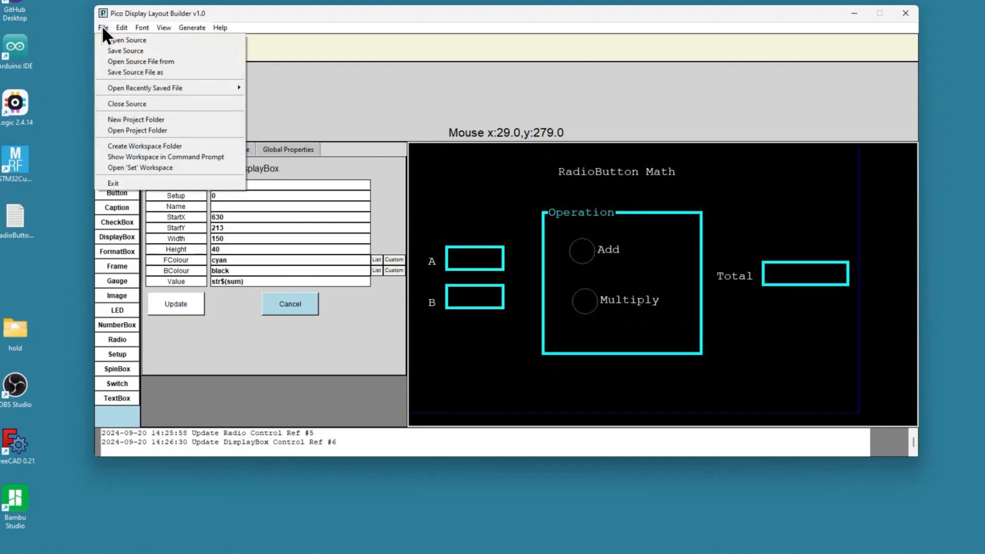
left_click(109, 50)
left_click(194, 26)
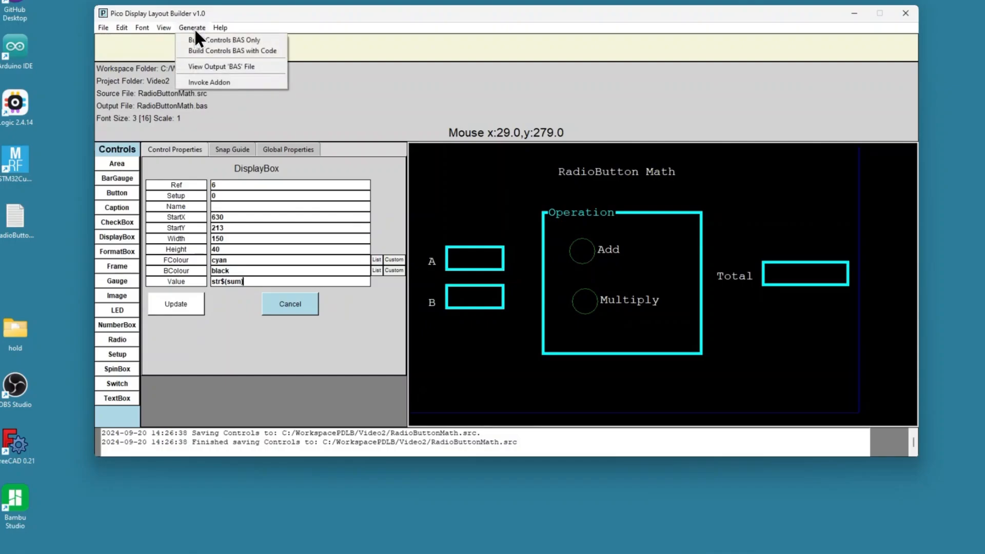
left_click(224, 48)
Step: Open the regenerated BAS output file to review the code, then close it
left_click(180, 27)
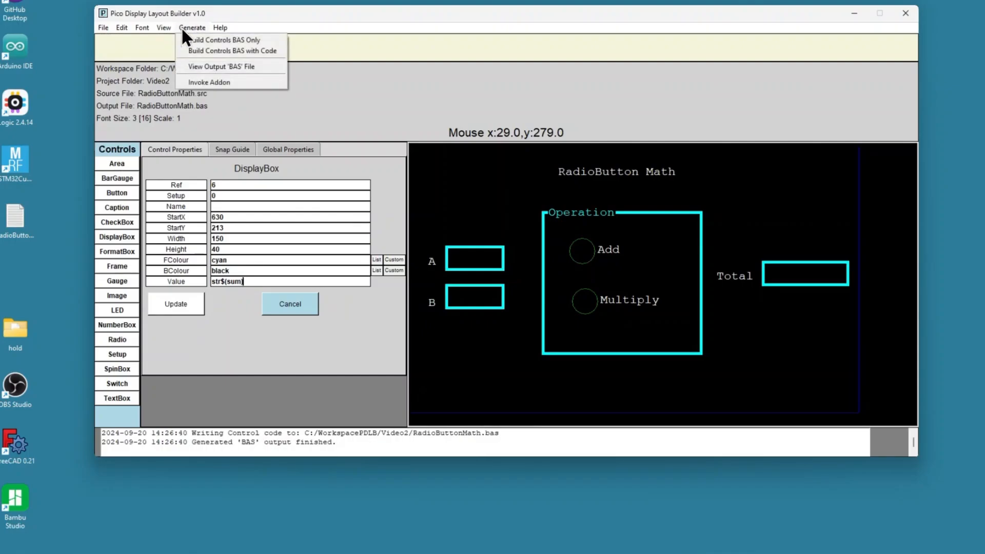
left_click(216, 69)
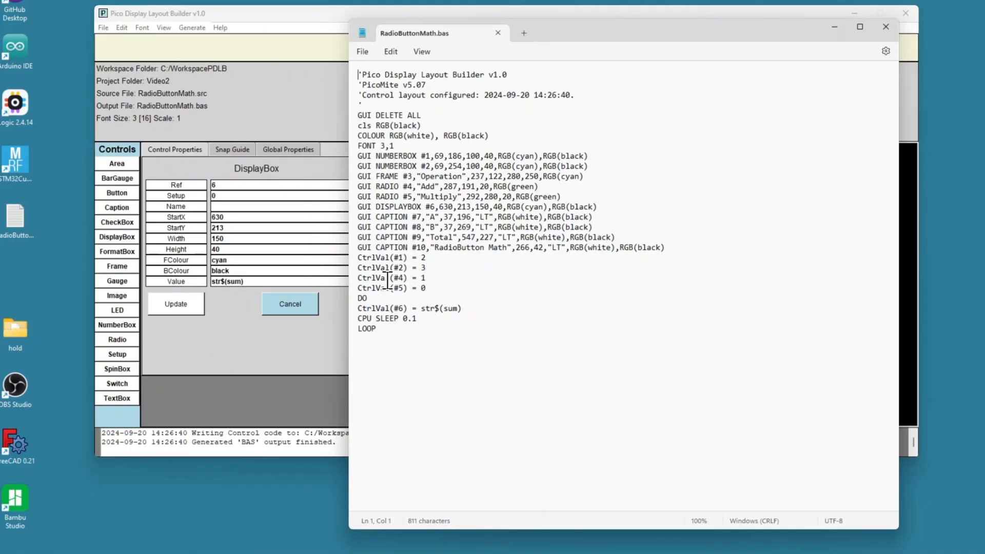
left_click(498, 33)
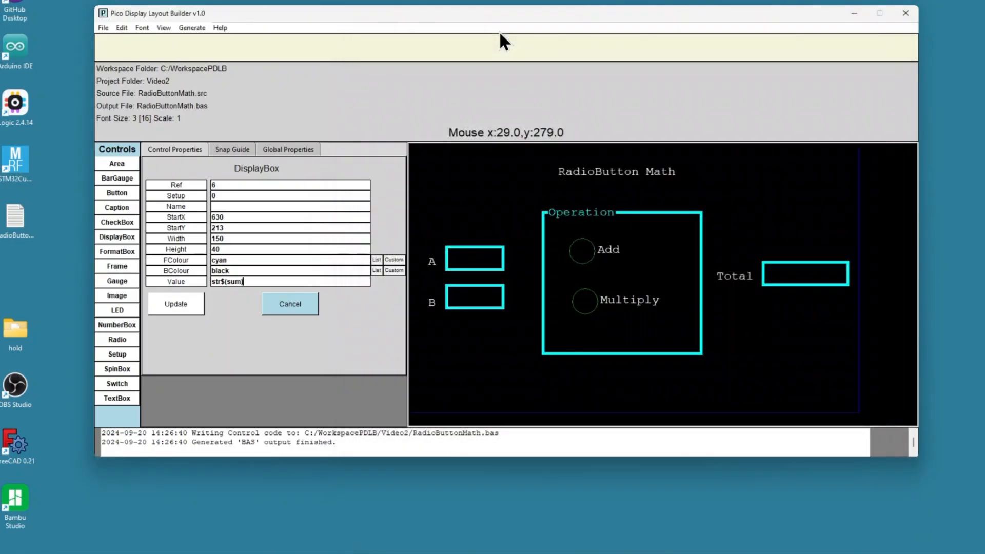
Step: Name the first number box VALUEA
left_click(488, 263)
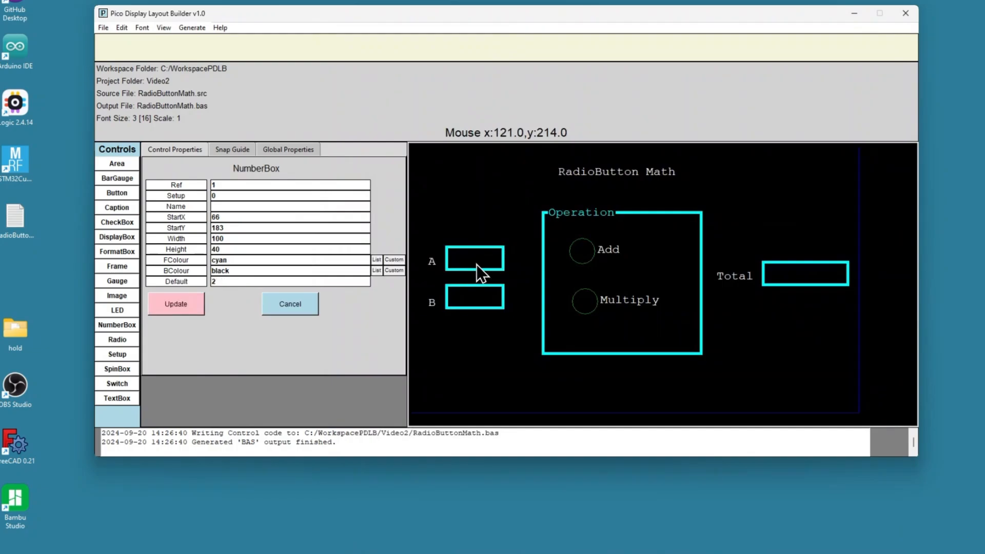
left_click(244, 202)
type("VALUE")
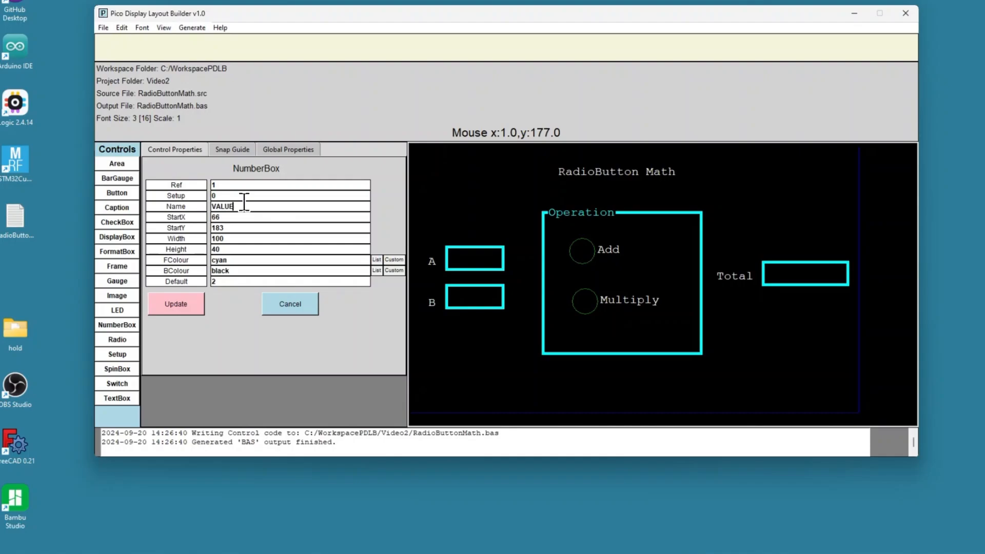
type("A")
left_click(186, 307)
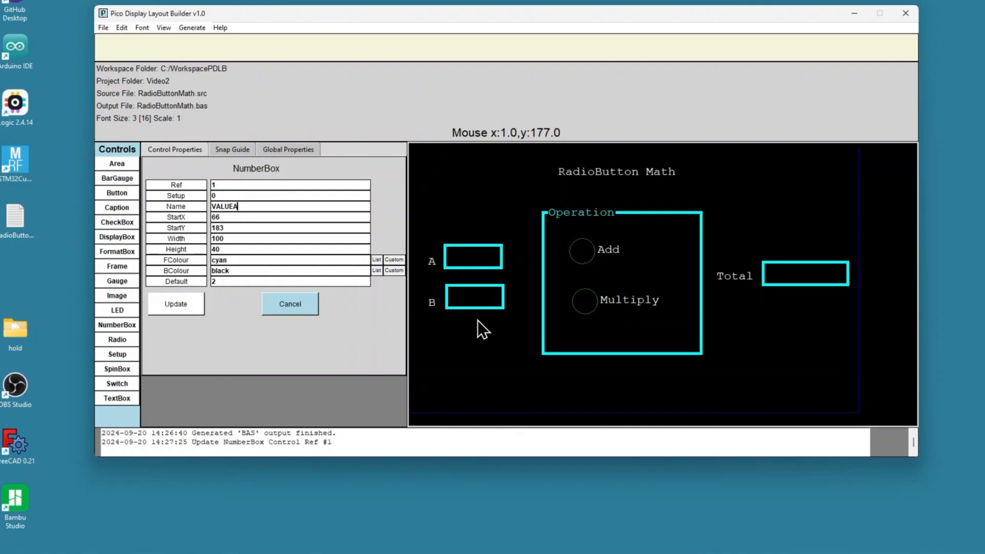
Step: Name the second number box VALUEB
left_click(475, 303)
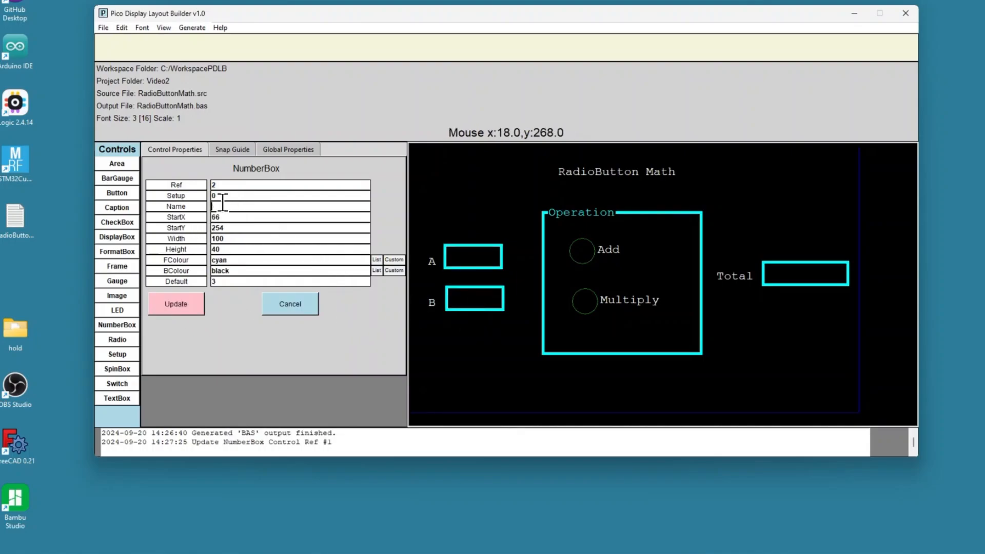
type("VALUEB")
left_click(163, 303)
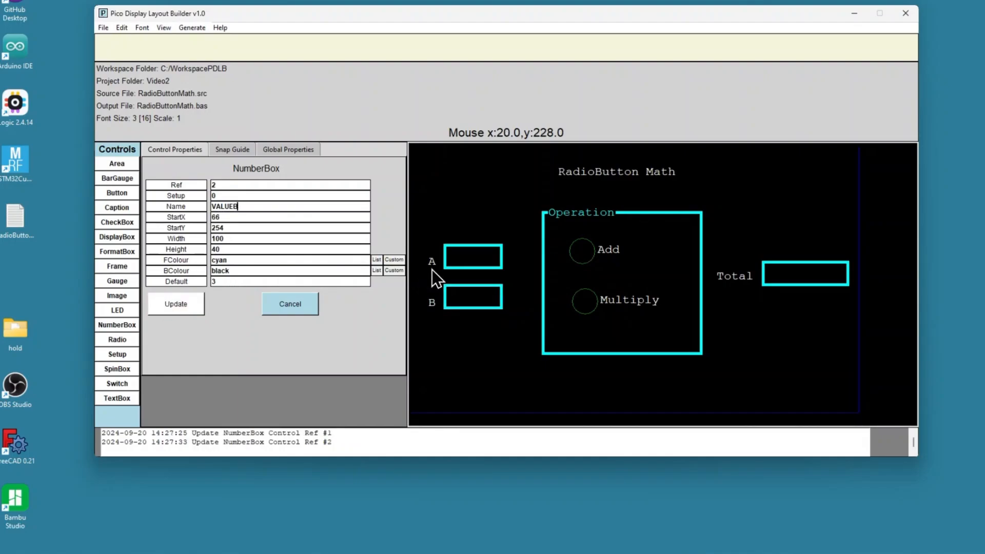
Step: Name the Add radio button RBADD
left_click(585, 252)
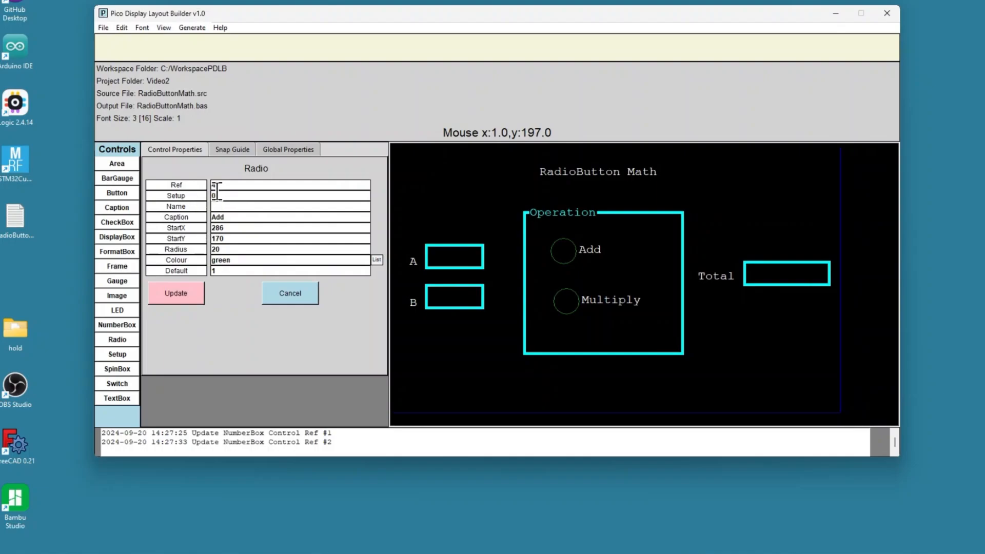
type("RBADD")
left_click(178, 290)
Step: Name the Multiply radio button RBMULT
left_click(567, 303)
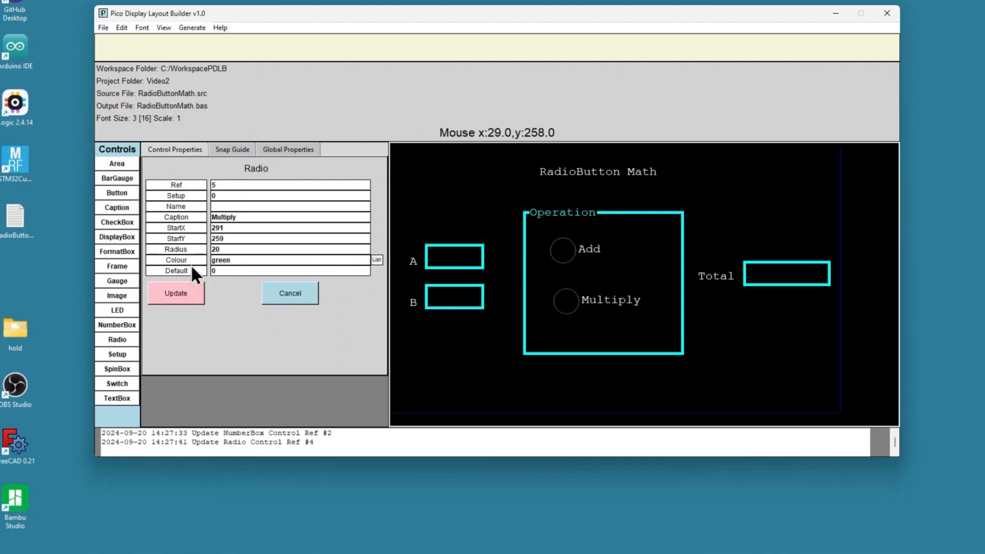
left_click(234, 208)
type("RBMULTT")
key("BackSpace")
key("BackSpace")
type("T")
left_click(177, 286)
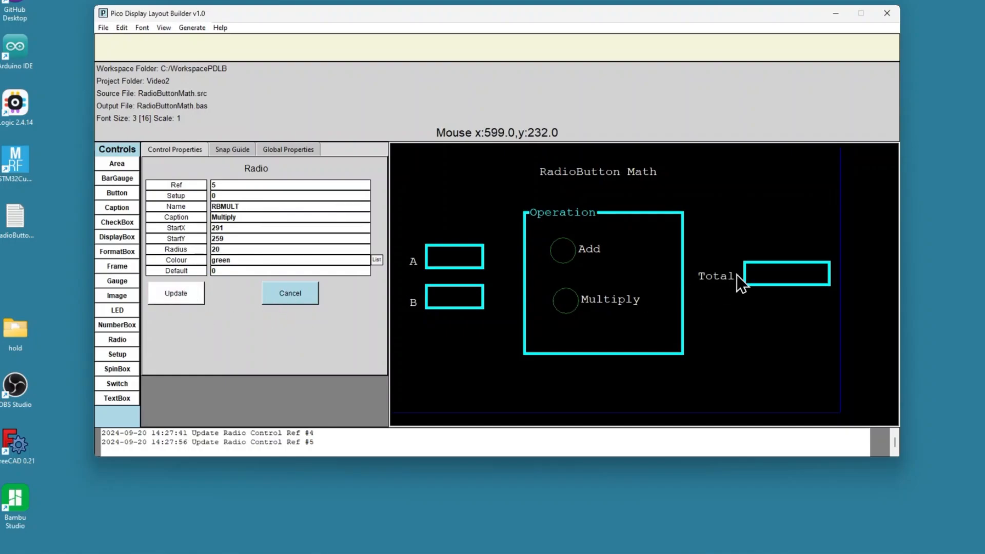
Step: Name the Total display box TOTAL
left_click(757, 274)
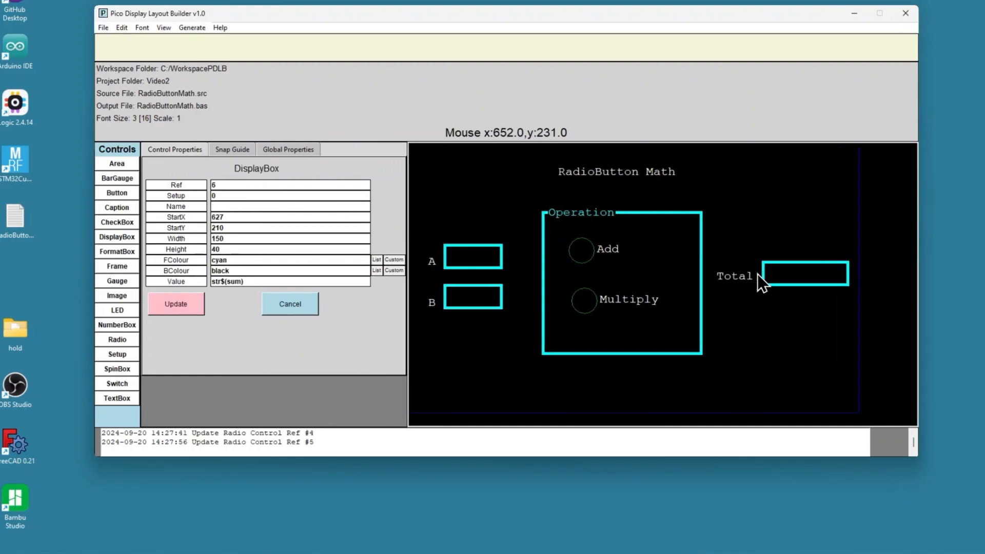
left_click(232, 206)
type("TOTAL")
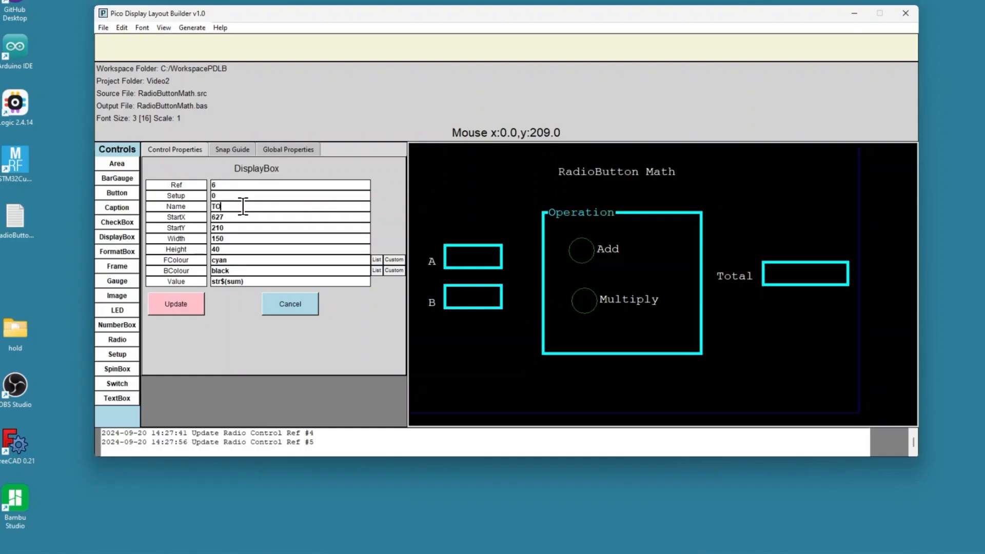
left_click(191, 301)
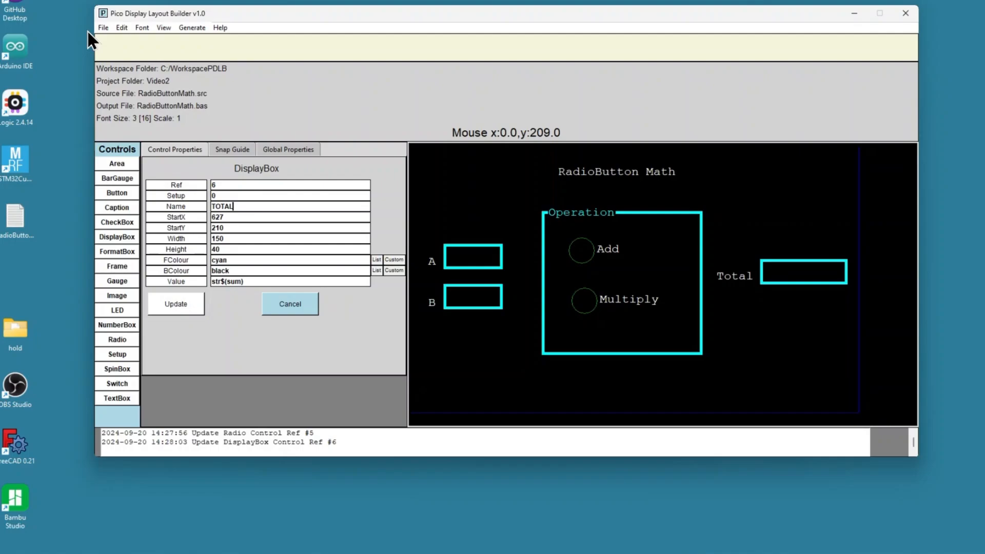
Step: Save the layout source and regenerate the BAS output file with code
left_click(104, 28)
left_click(107, 48)
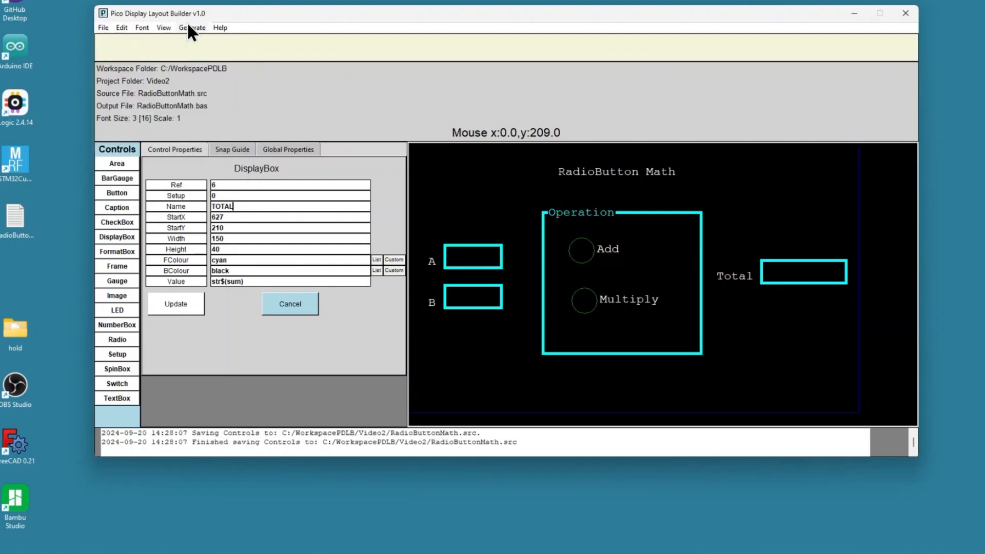
left_click(188, 26)
left_click(211, 50)
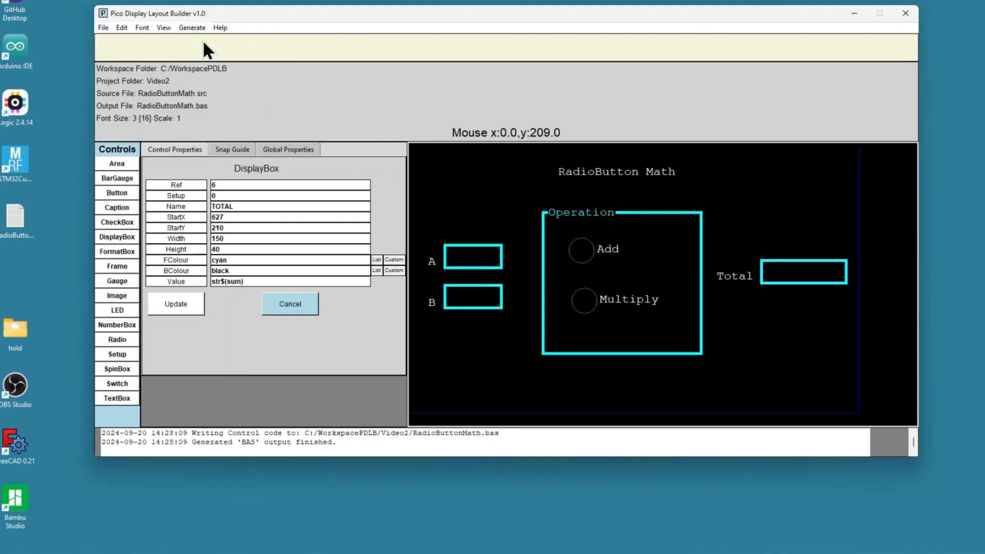
Step: Open the regenerated BAS output to examine the CONST name declarations, then close it
left_click(194, 28)
left_click(215, 63)
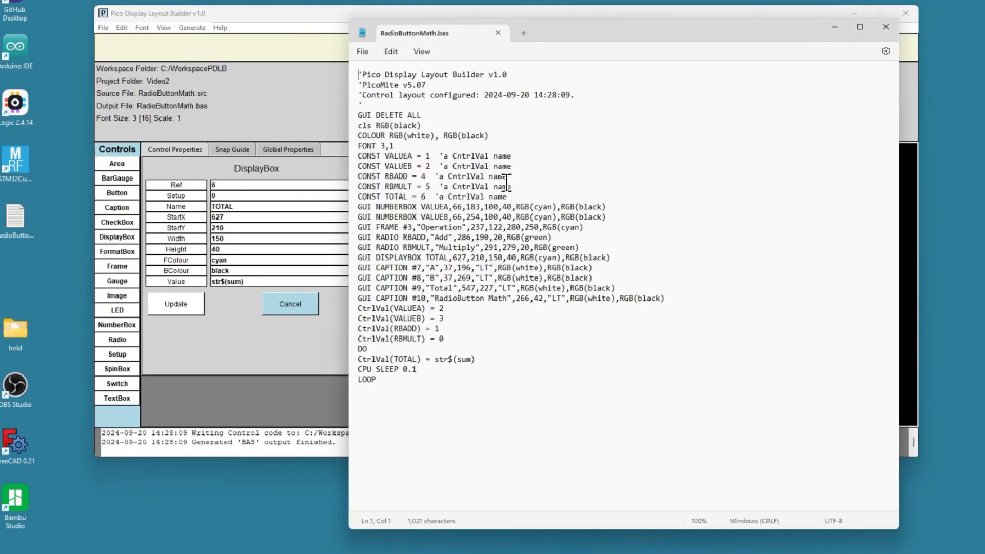
left_click_drag(508, 197, 349, 158)
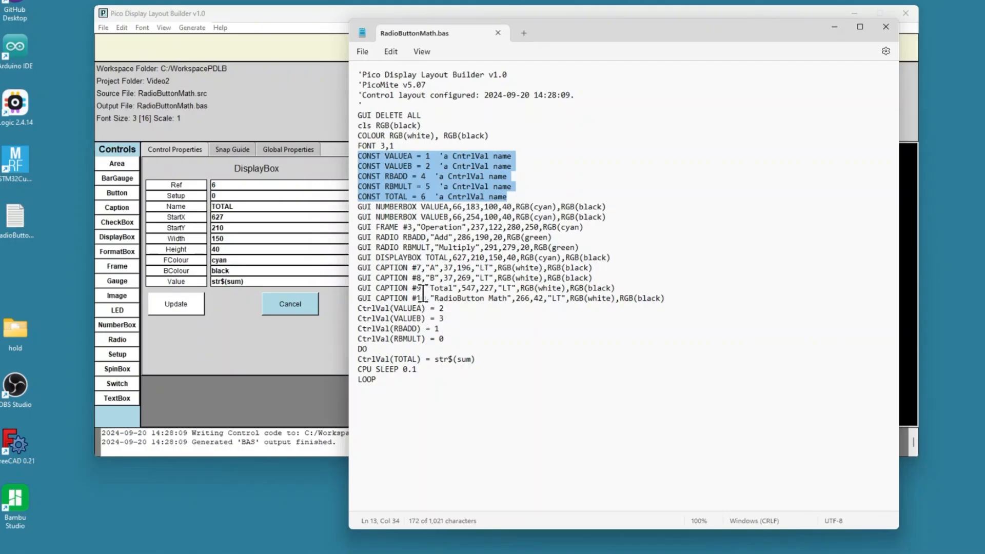
left_click(497, 33)
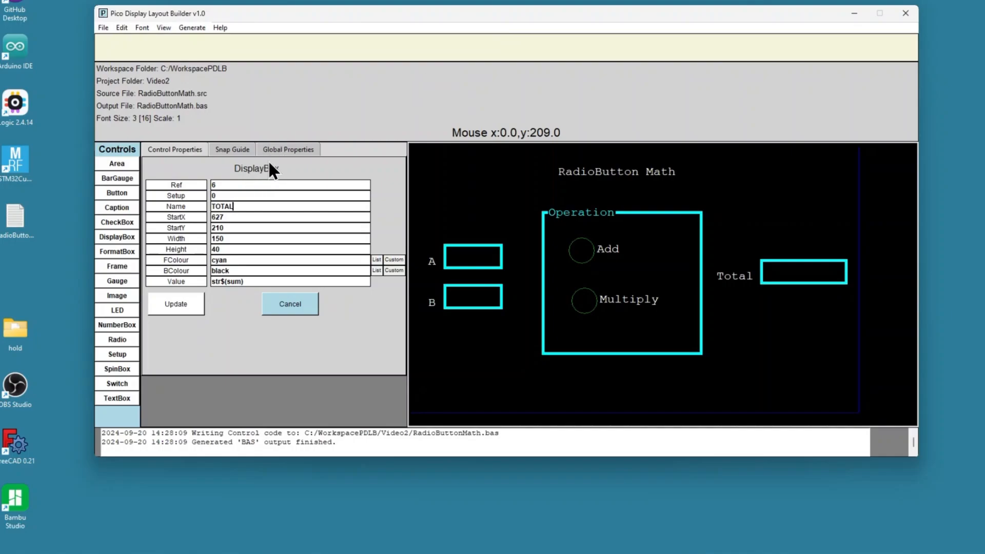
Step: Set the global Code file property to RadioButtonMathCode.txt
left_click(298, 150)
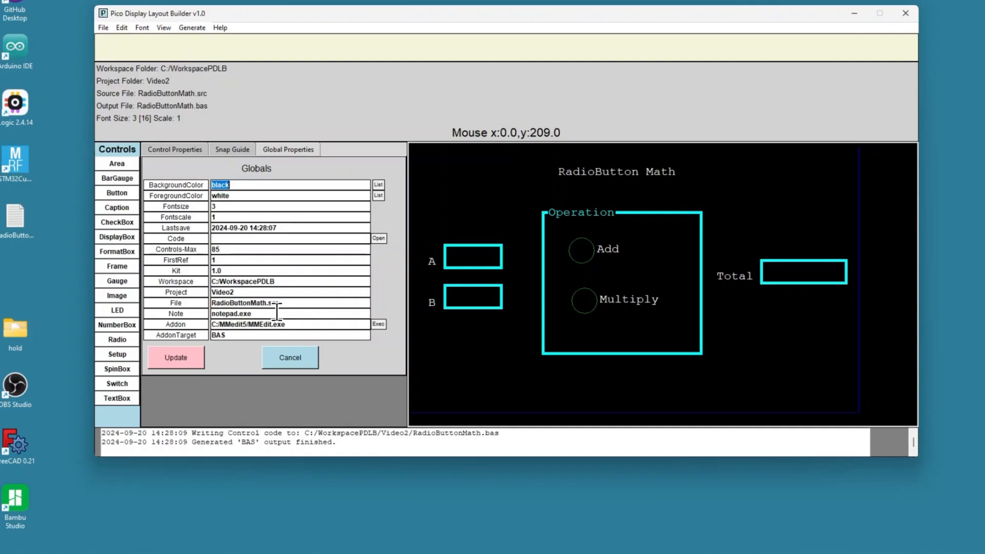
left_click_drag(277, 313, 205, 314)
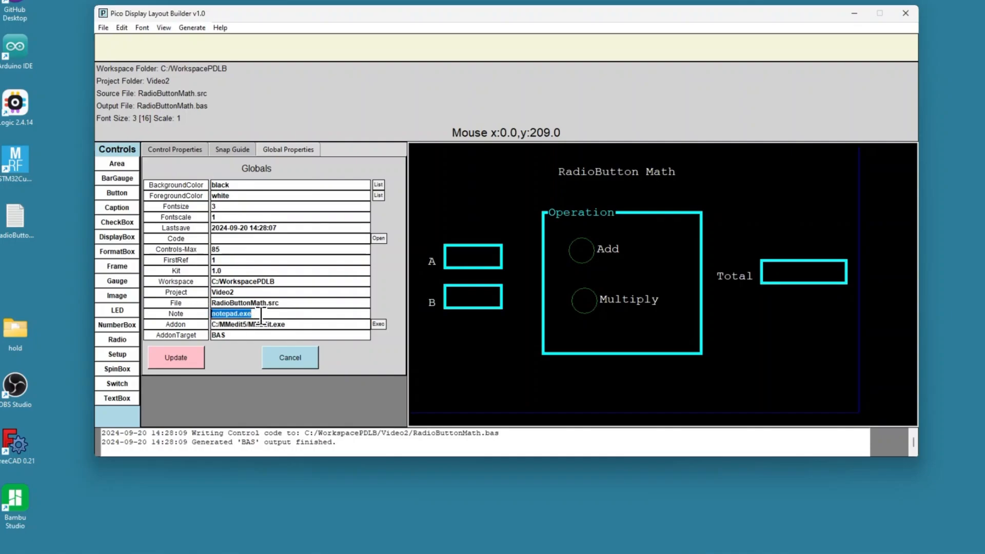
left_click(303, 321)
left_click_drag(302, 322, 205, 324)
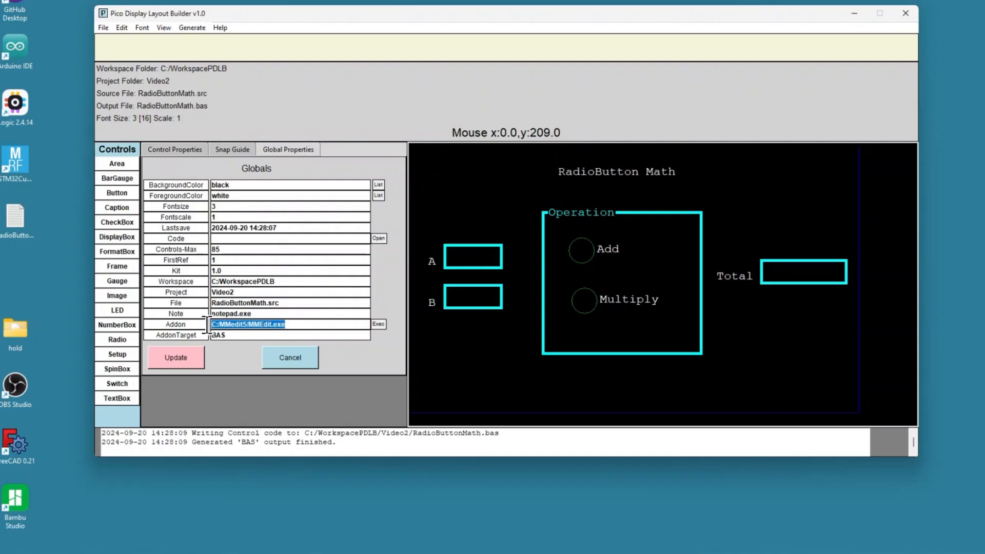
left_click(273, 239)
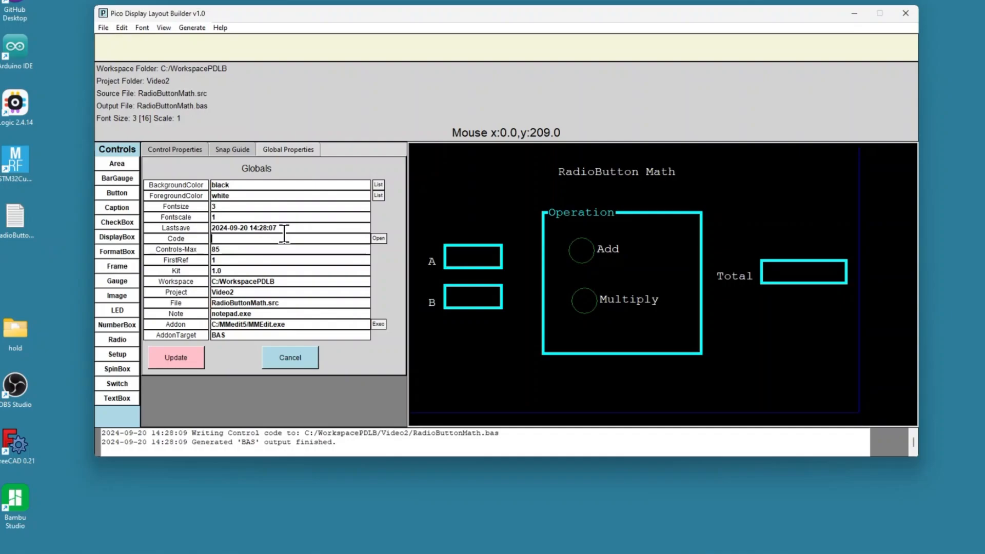
type("oButtonMathCode.txt")
left_click(186, 354)
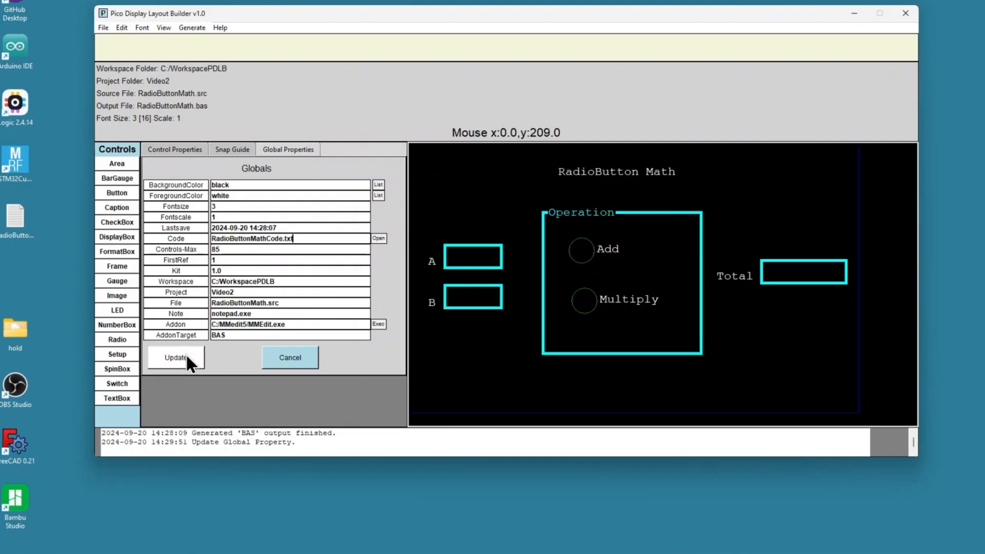
Step: Open the Video2 project folder and copy the RadioButtonMathCode.txt file from the desktop into it
left_click(426, 553)
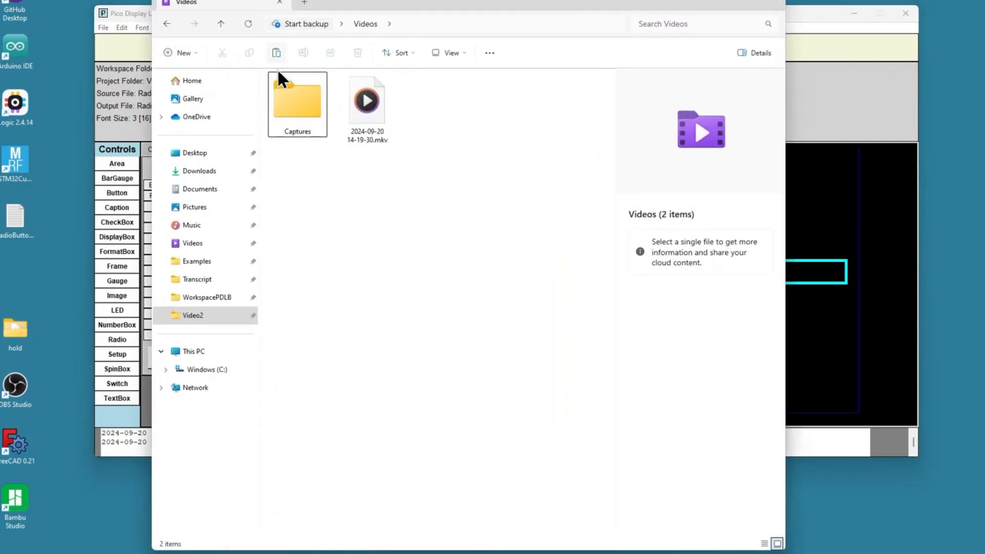
left_click(199, 315)
left_click_drag(414, 4, 663, 106)
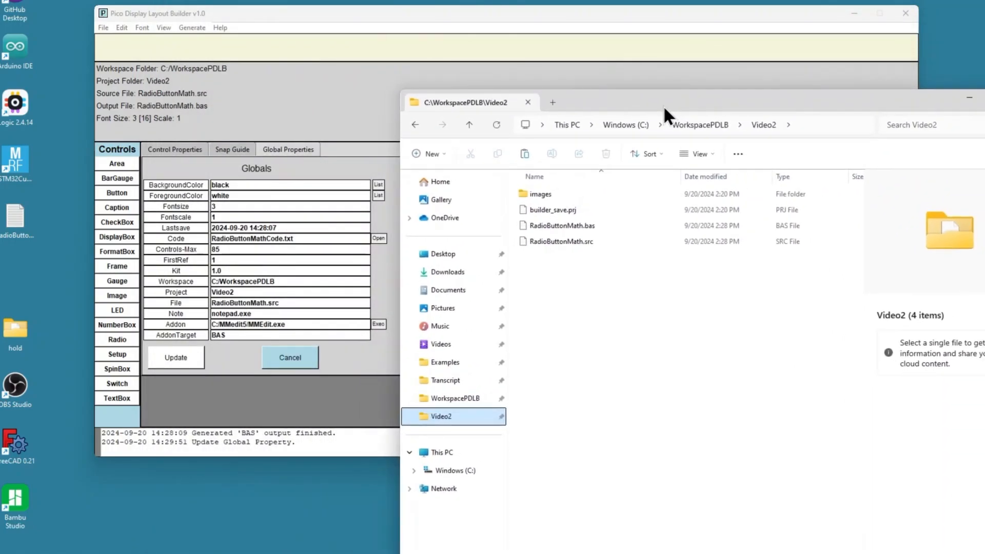
left_click(15, 218)
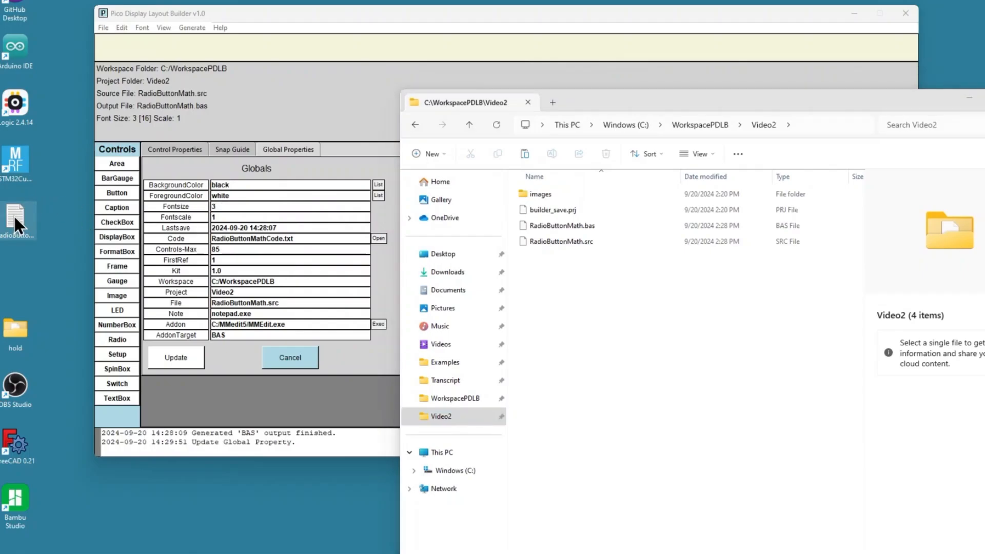
left_click_drag(14, 214, 561, 303)
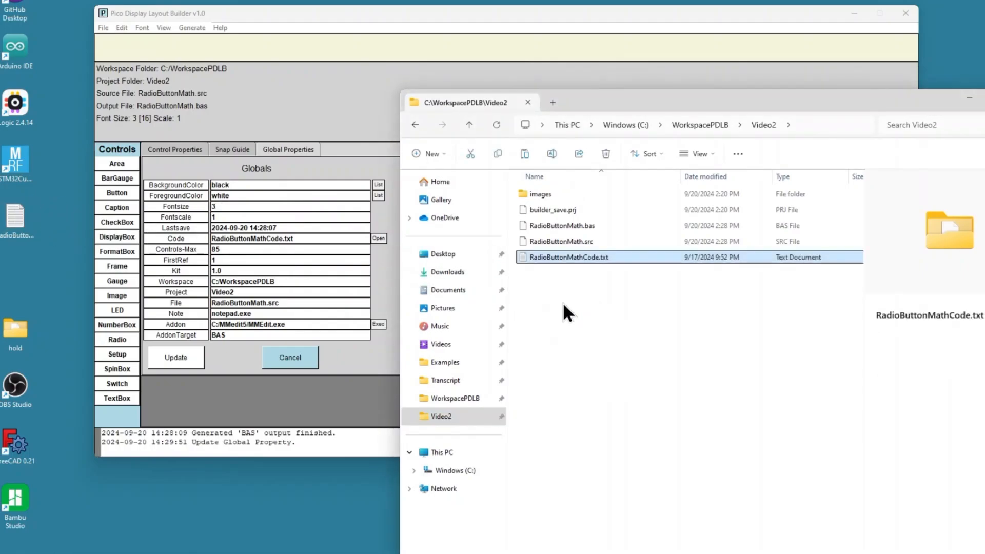
Step: Open RadioButtonMathCode.txt to examine its subroutines and functions, then close it and the folder window
double_click(558, 262)
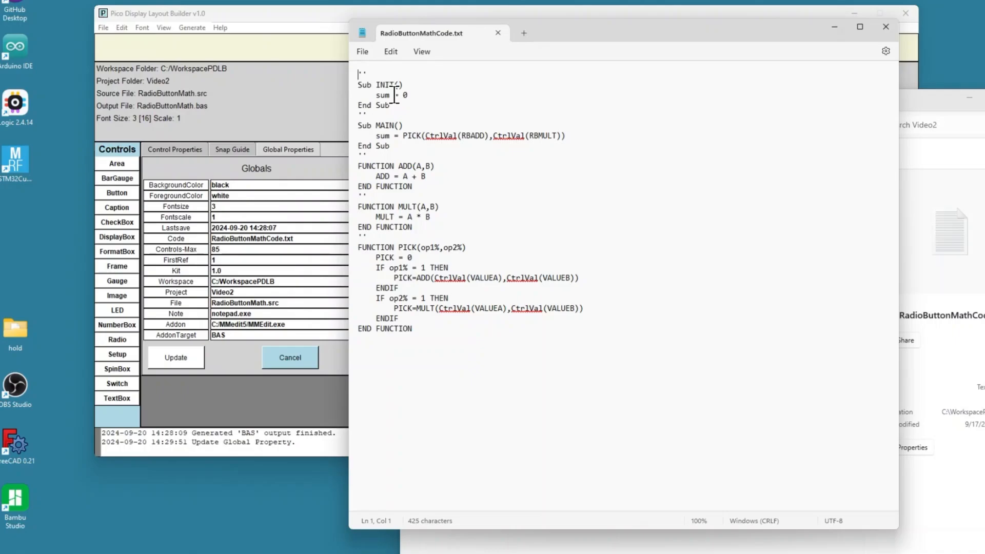
left_click(497, 33)
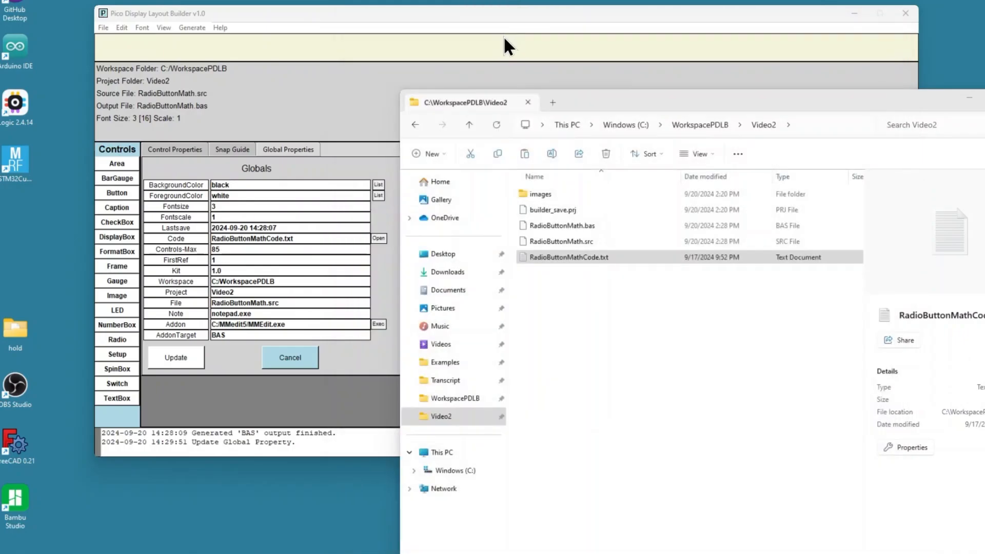
left_click(528, 101)
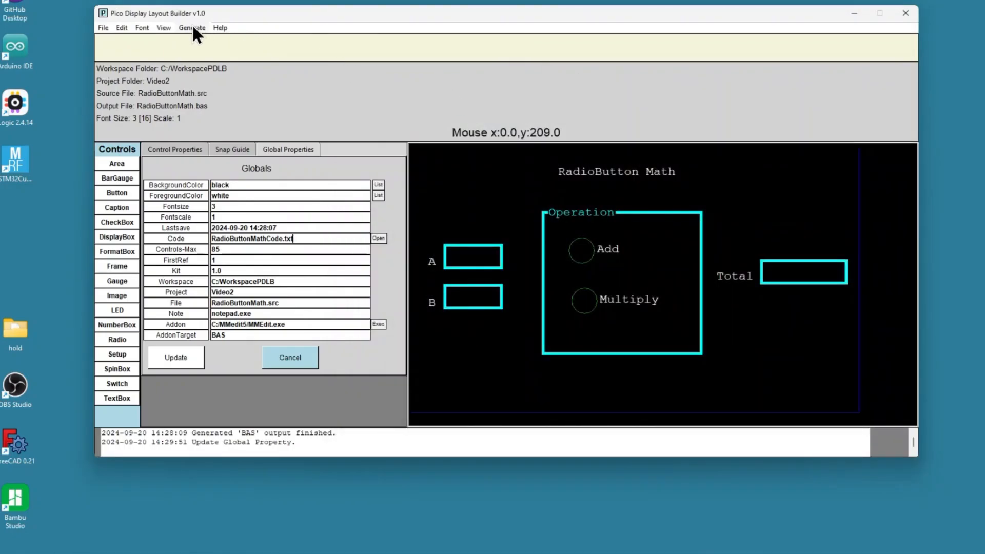
Step: Save the layout source and build the BAS output with code included
left_click(192, 28)
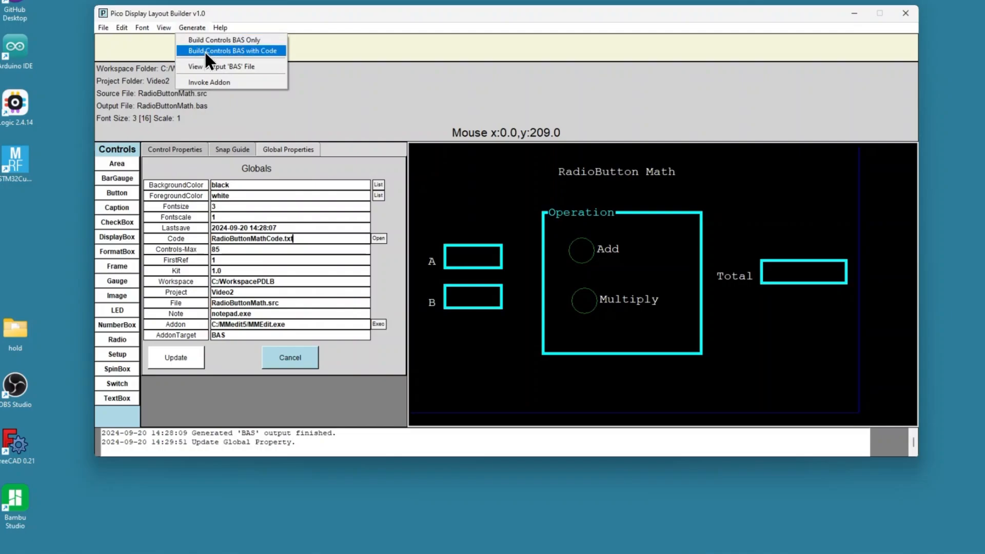
left_click(102, 27)
left_click(103, 28)
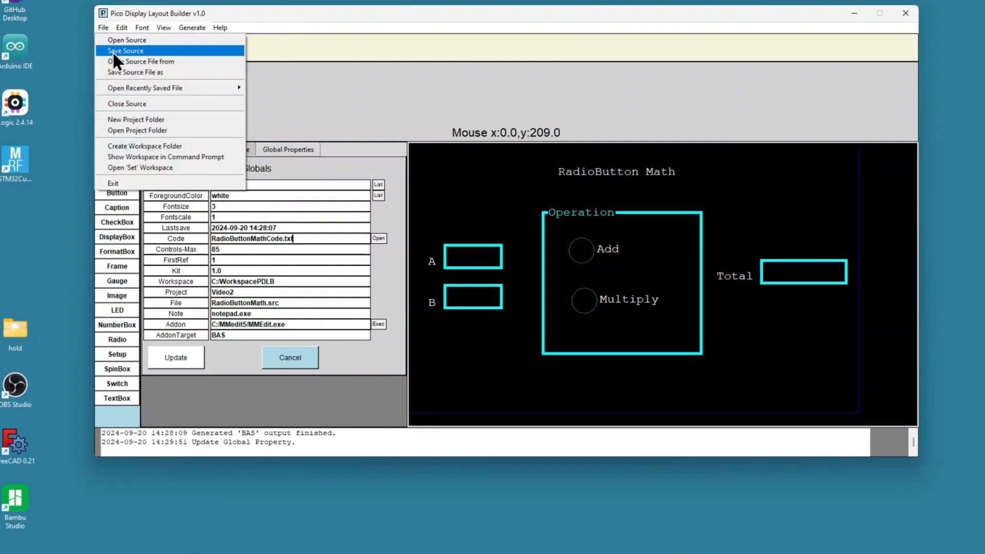
left_click(112, 51)
left_click(193, 28)
left_click(211, 47)
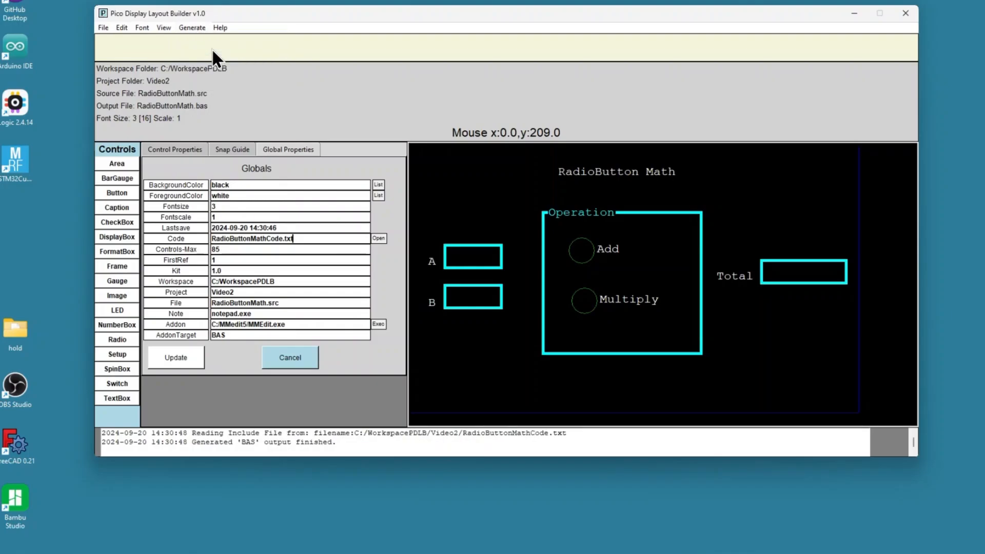
Step: Open the generated BAS output to examine the merged INIT and MAIN calls and code, then close it
left_click(189, 27)
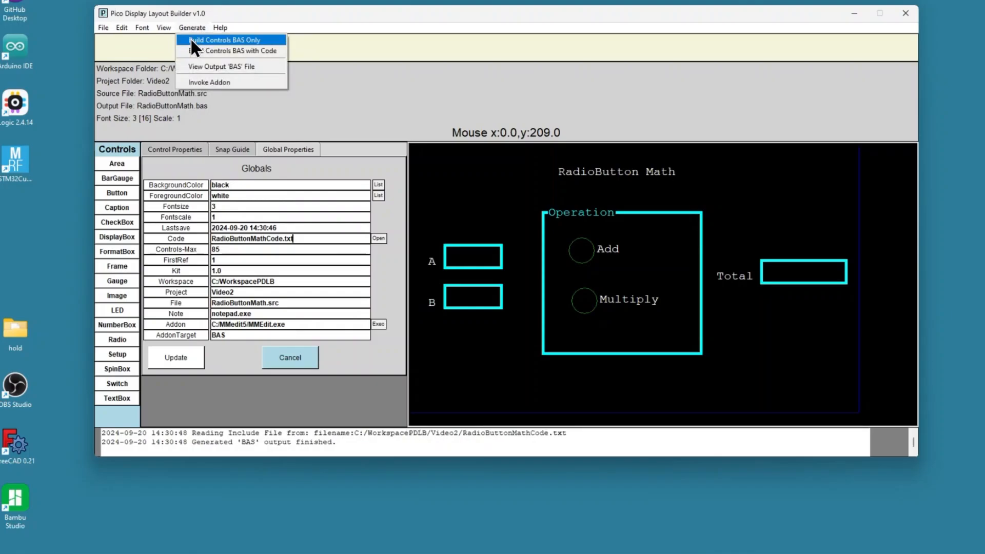
left_click(208, 67)
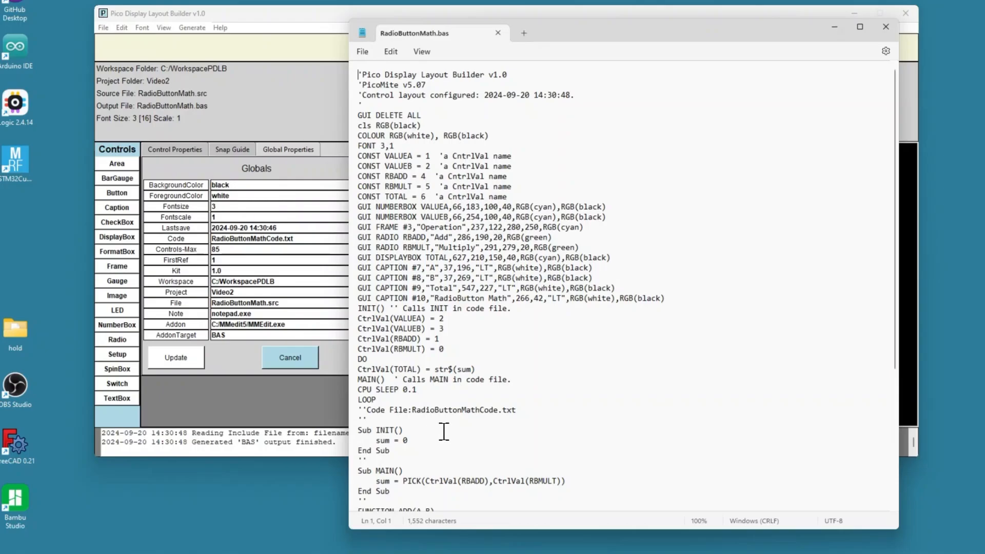
scroll(400, 351, "down", 4)
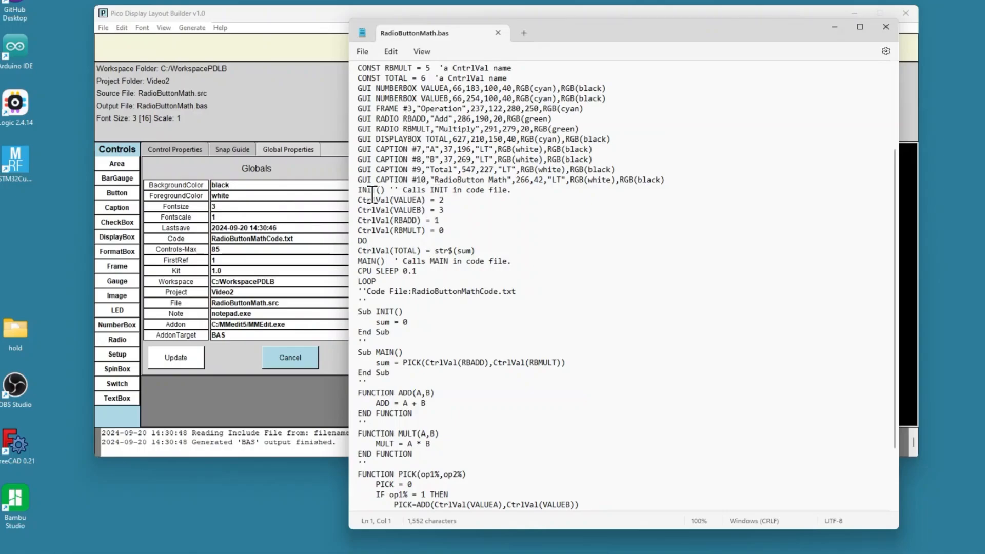
left_click_drag(399, 191, 363, 189)
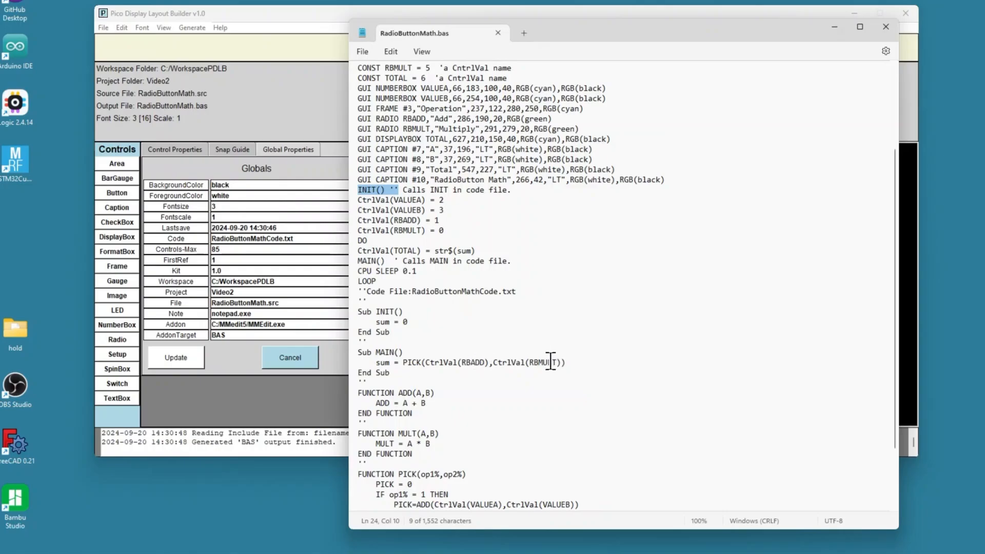
left_click(497, 33)
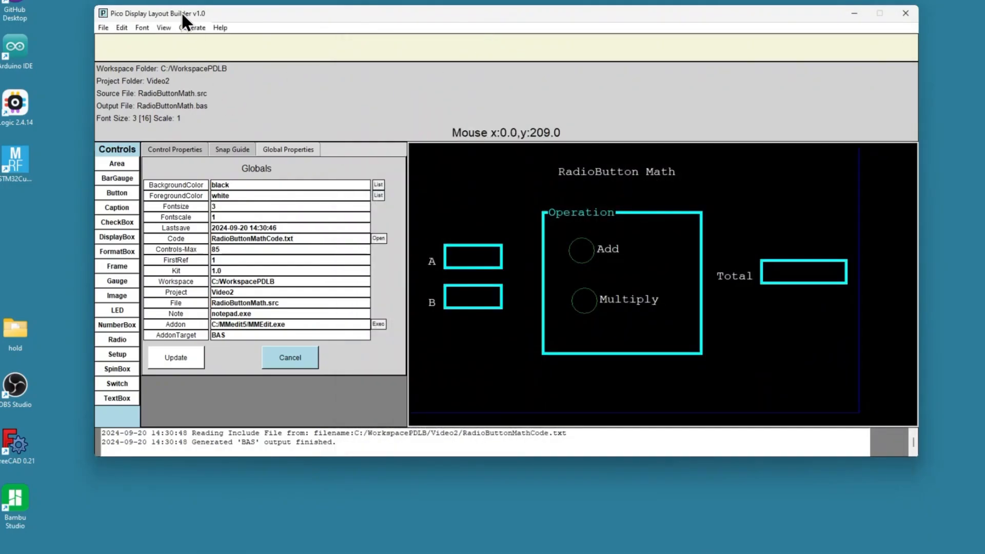
Step: Invoke the addon to open the BAS output in MMEdit and scroll through the generated program
left_click(193, 27)
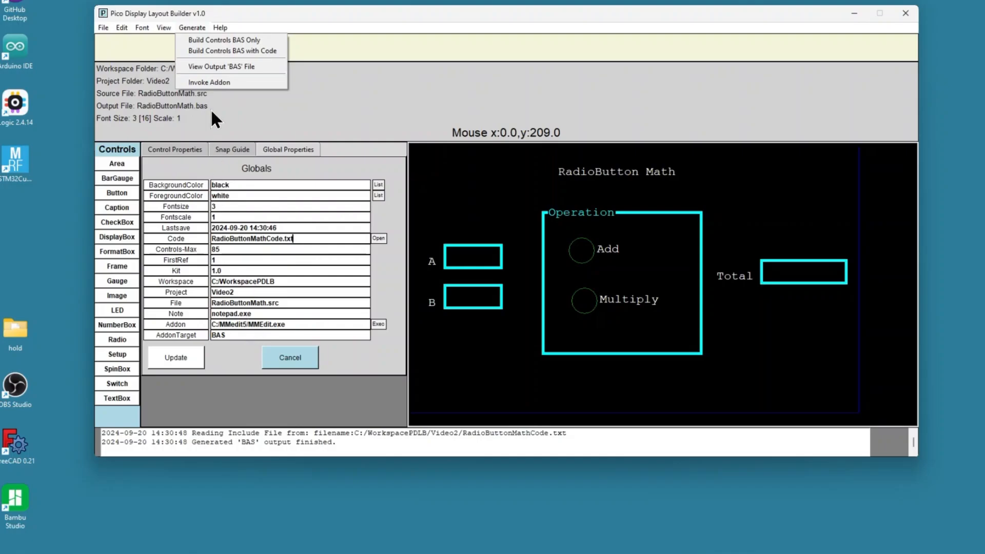
left_click(213, 81)
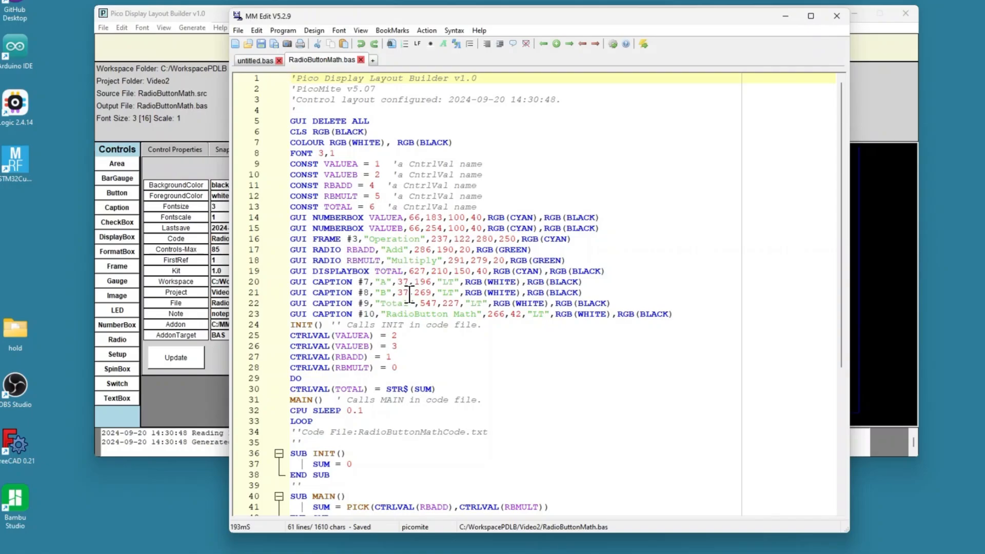
scroll(409, 296, "down", 7)
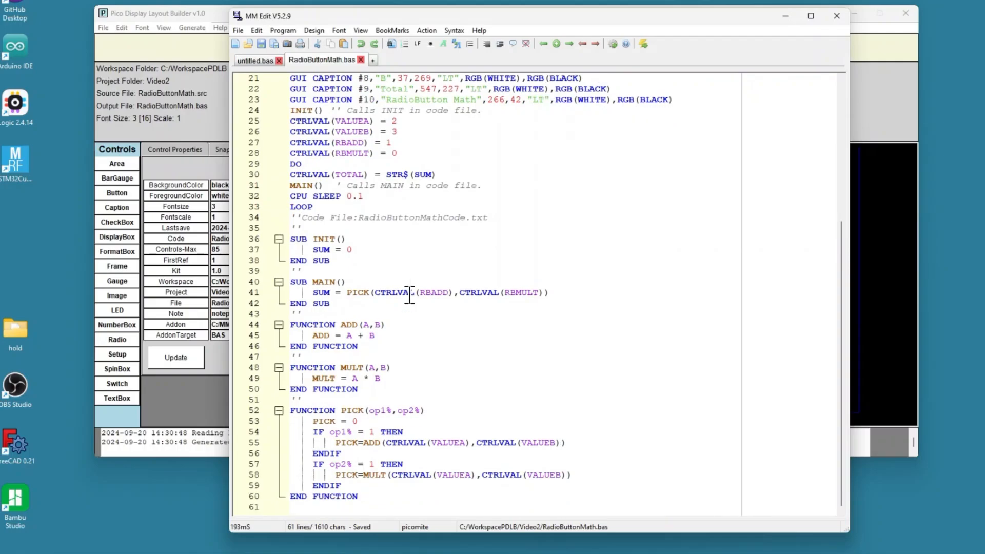
scroll(409, 296, "up", 4)
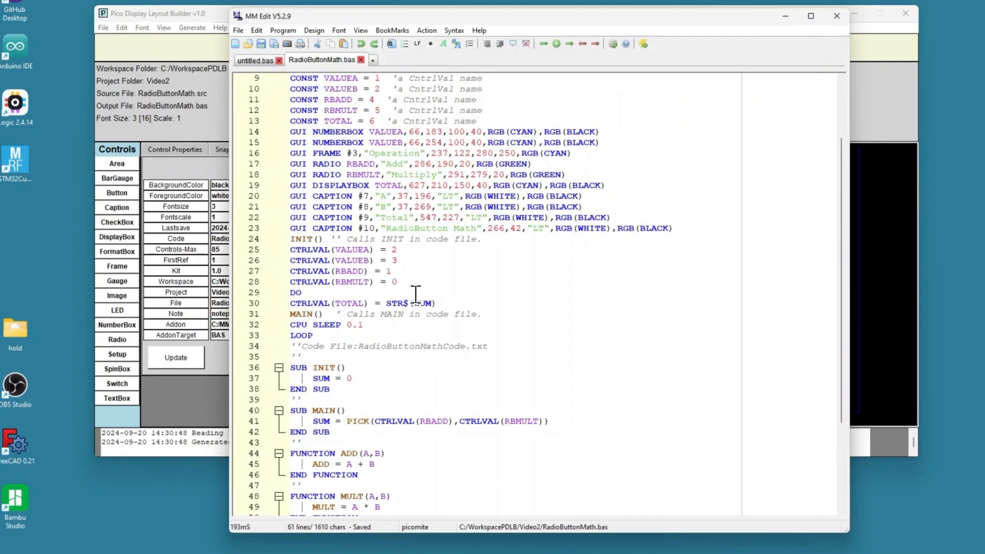
scroll(415, 294, "up", 2)
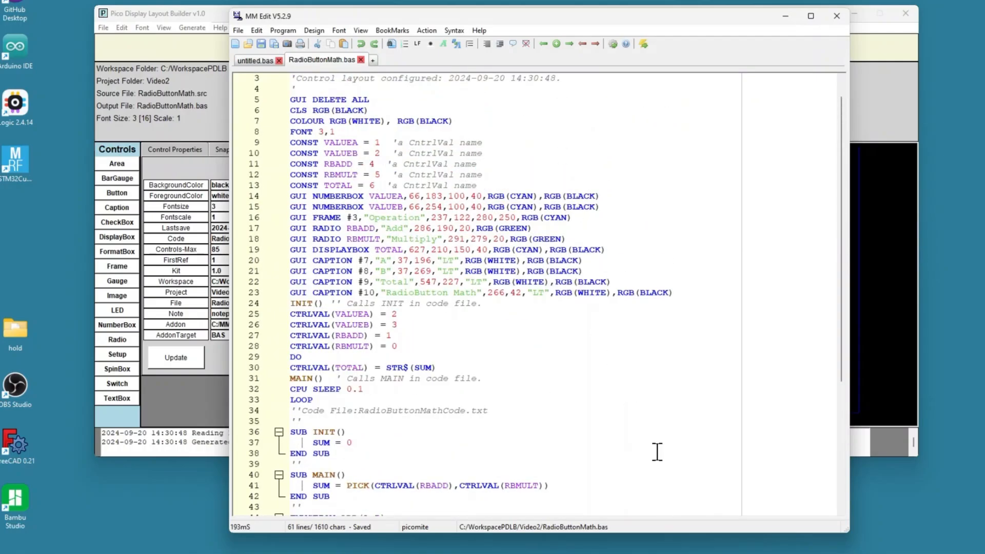
Step: Bring up the Maximite Control Centre and upload the BAS program to the PicoMite on COM20
mouse_move(754, 553)
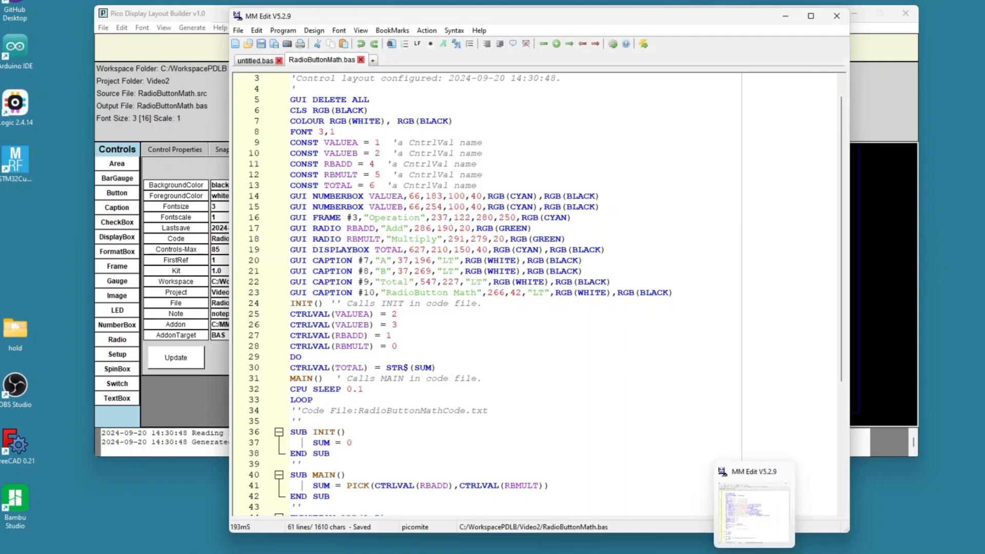
left_click(716, 553)
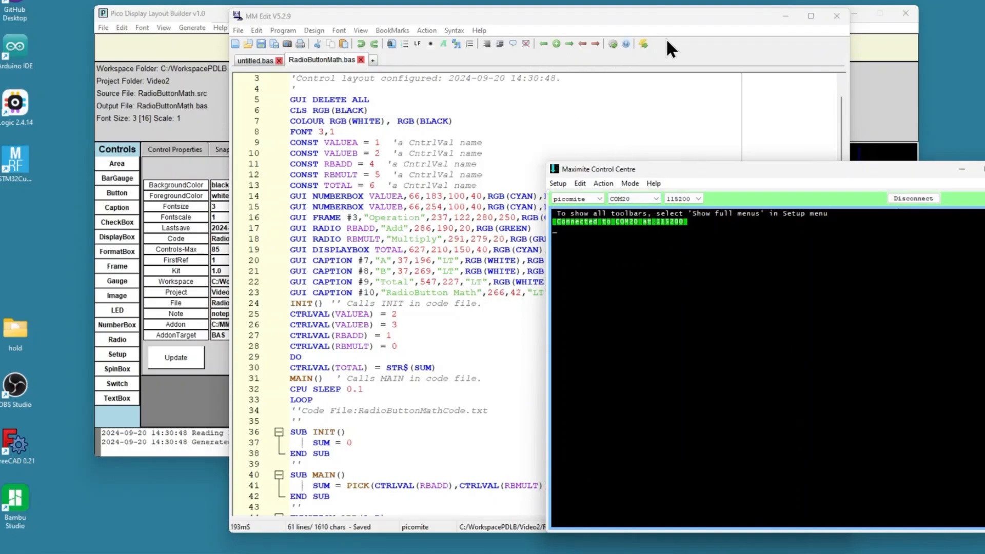
left_click(642, 44)
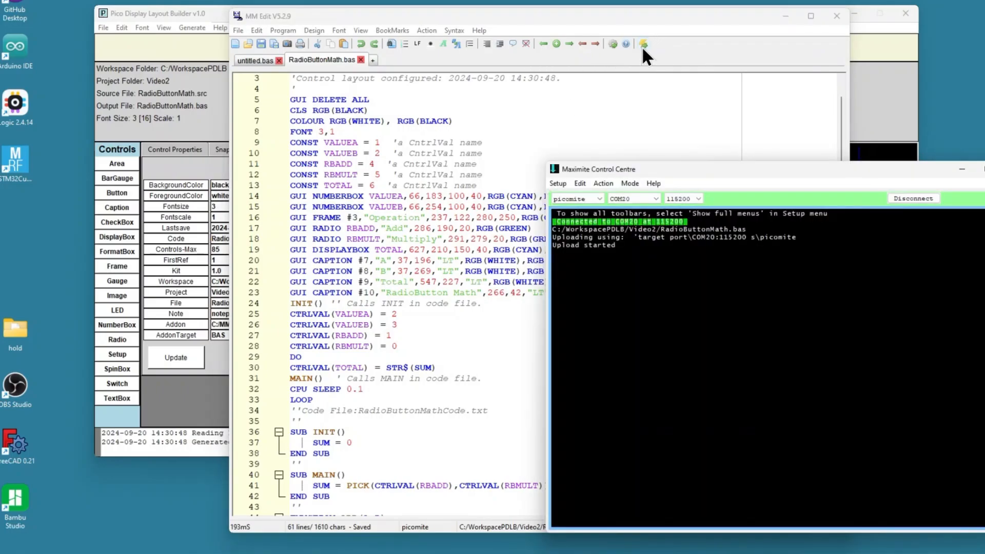